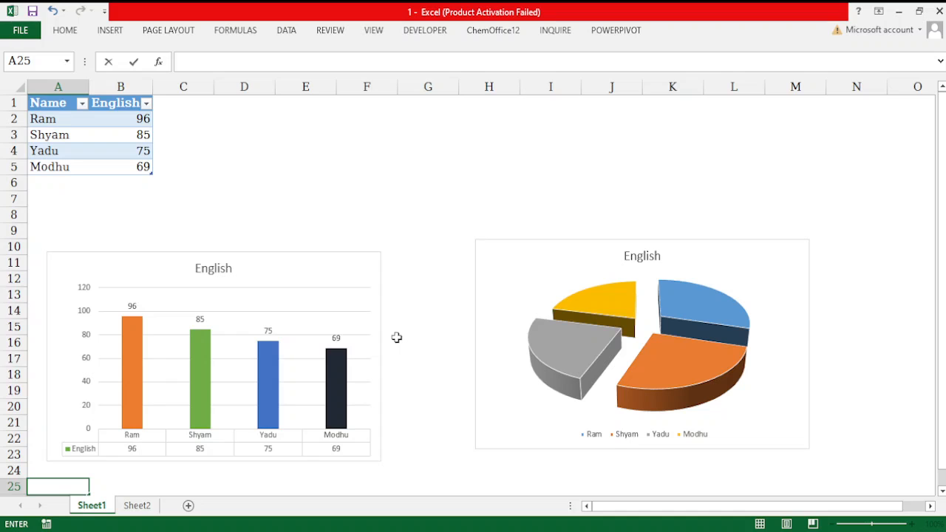
Step: On Sheet2, enter the header Name in cell A3 and TKG Chemistry Academy in cell B3
click(109, 29)
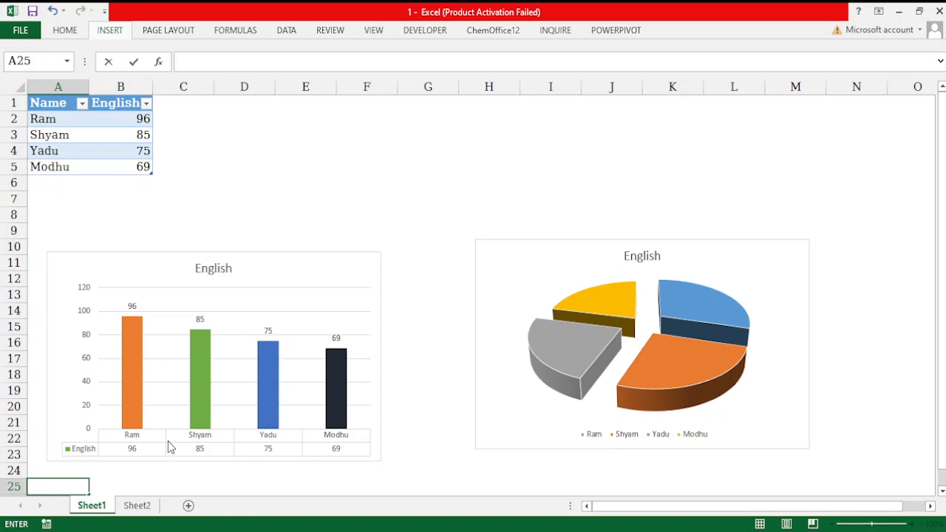
click(137, 507)
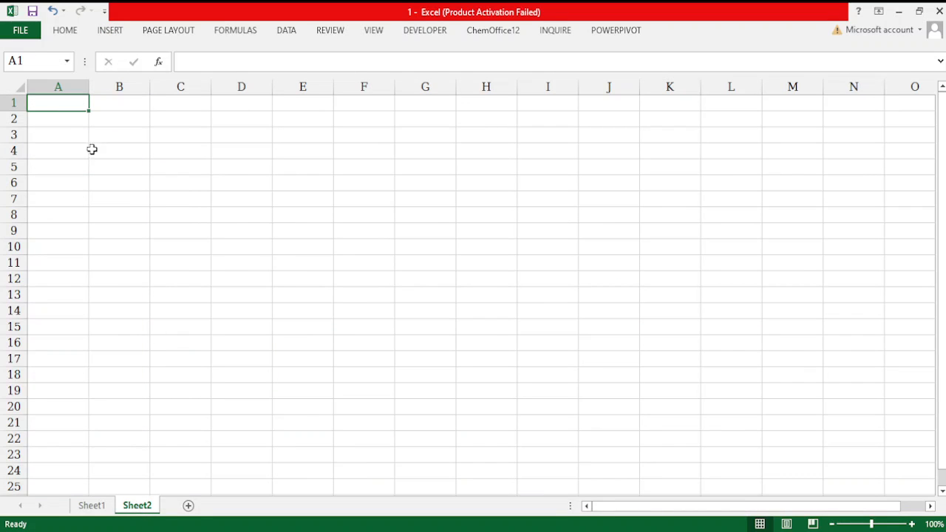
click(71, 135)
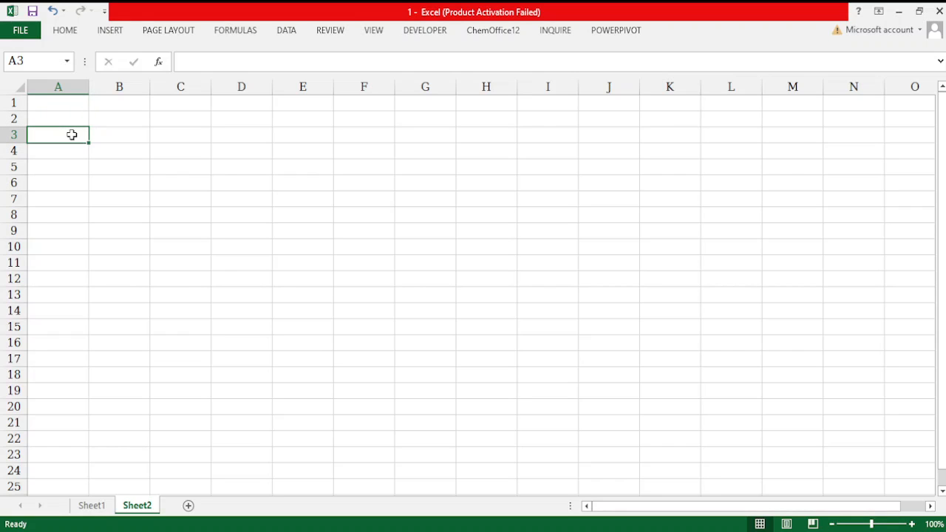
click(92, 507)
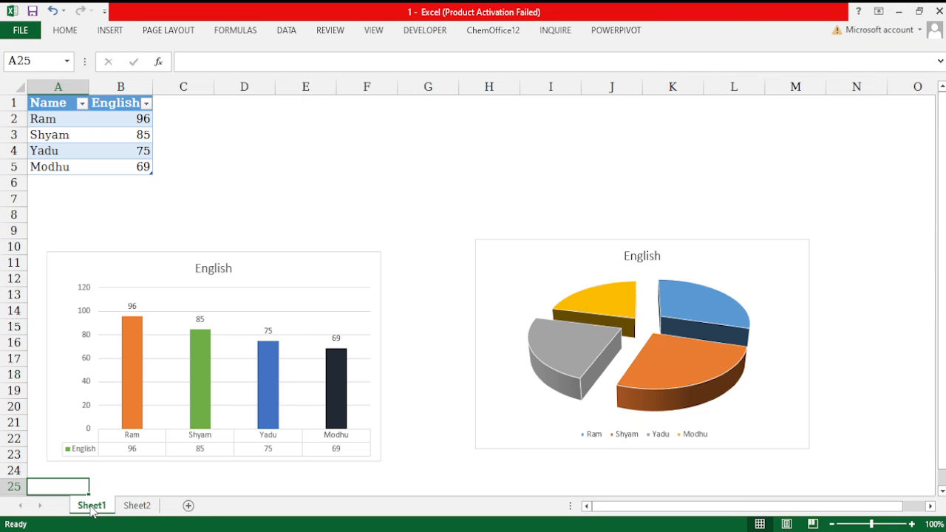
click(144, 512)
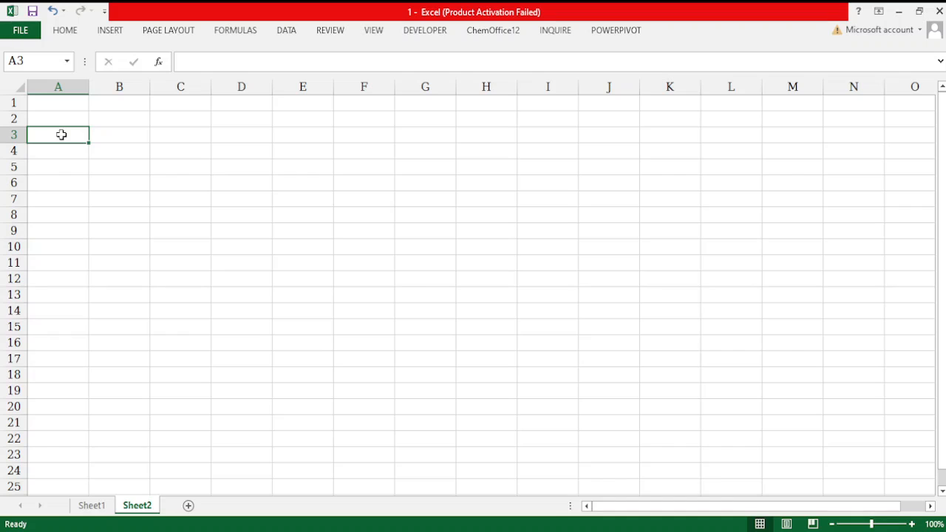
text(N)
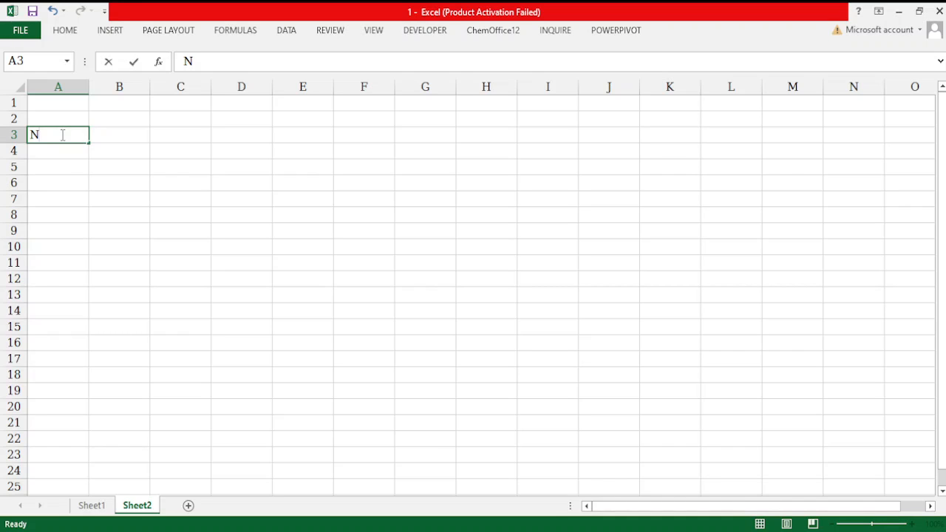
text(ame)
key(Tab)
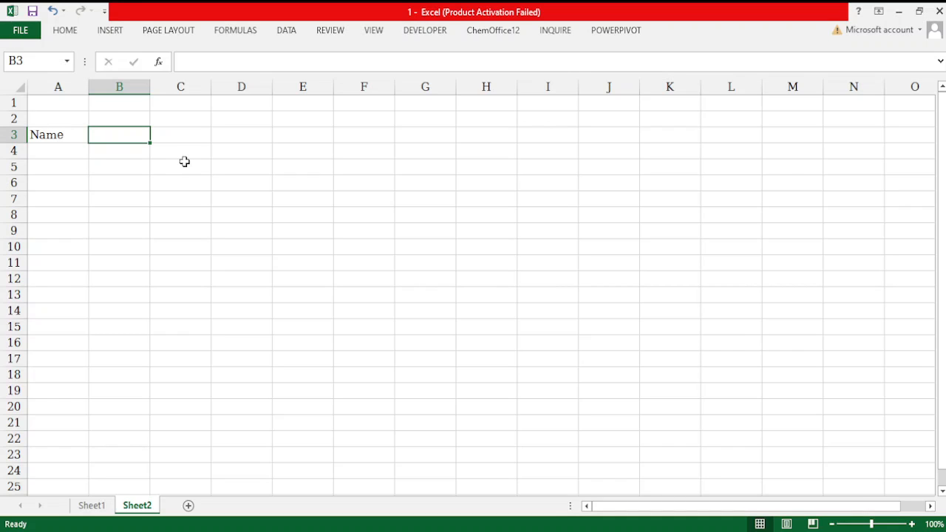
text(TKG)
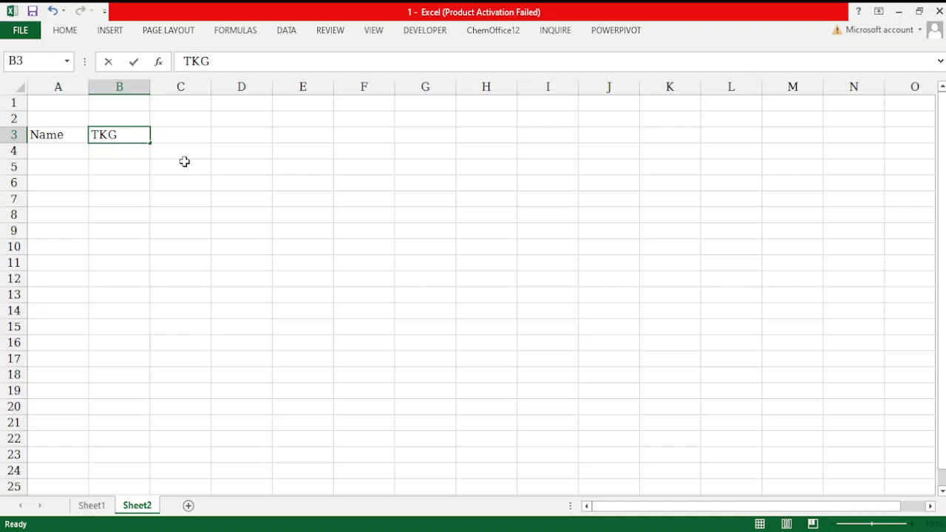
text( Chemist)
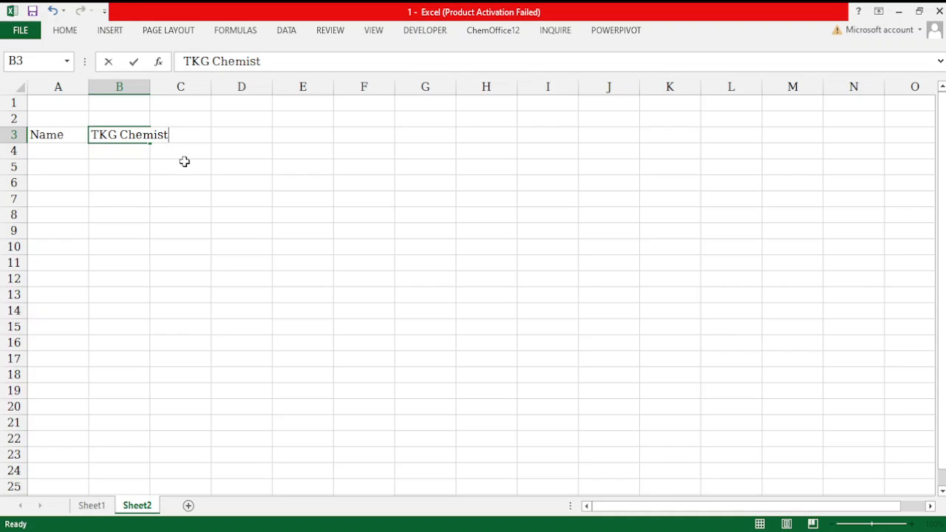
text(ry Academy)
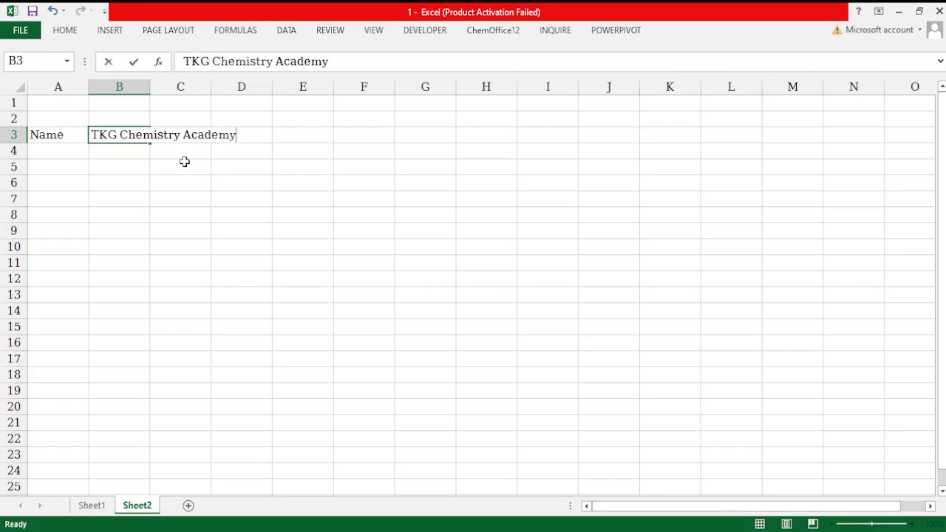
click(165, 168)
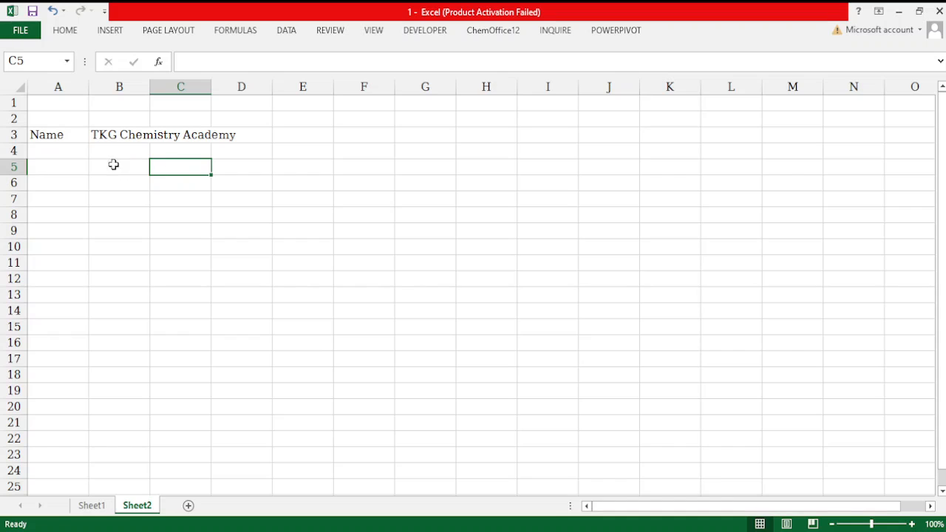
Step: Enter the four students' first names in cells A4 to A7 under the Name header
click(53, 149)
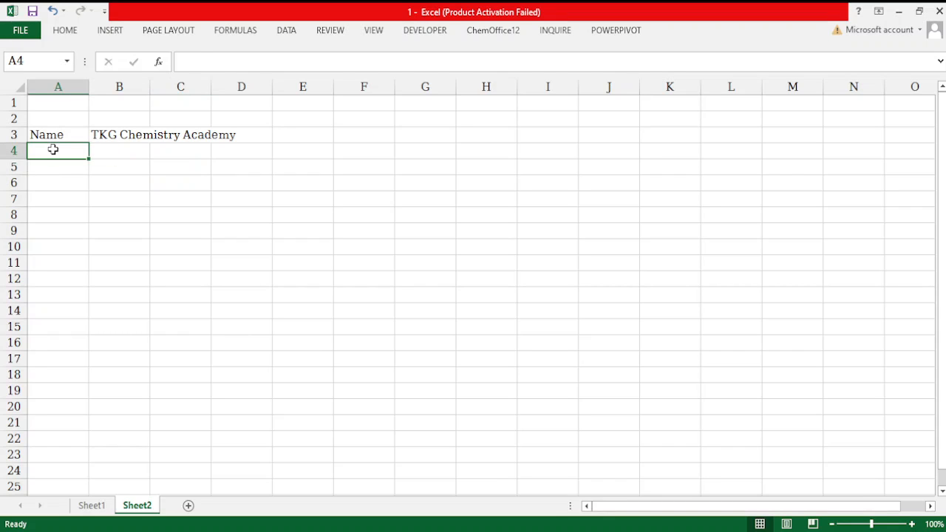
text(Ram)
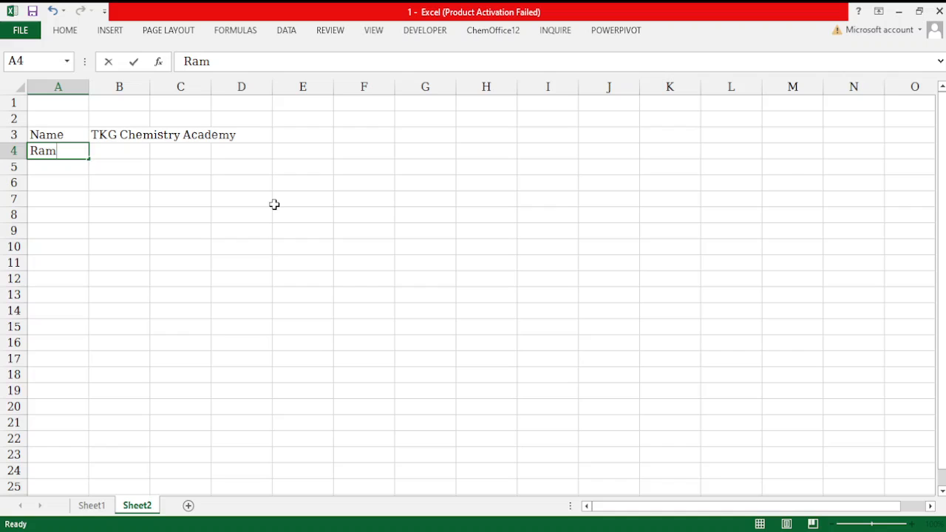
key(Return)
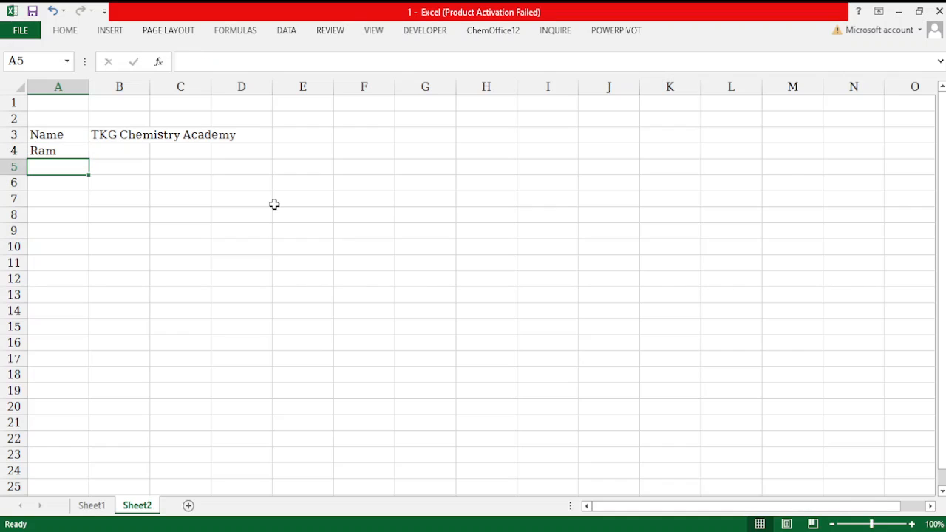
text(Sh)
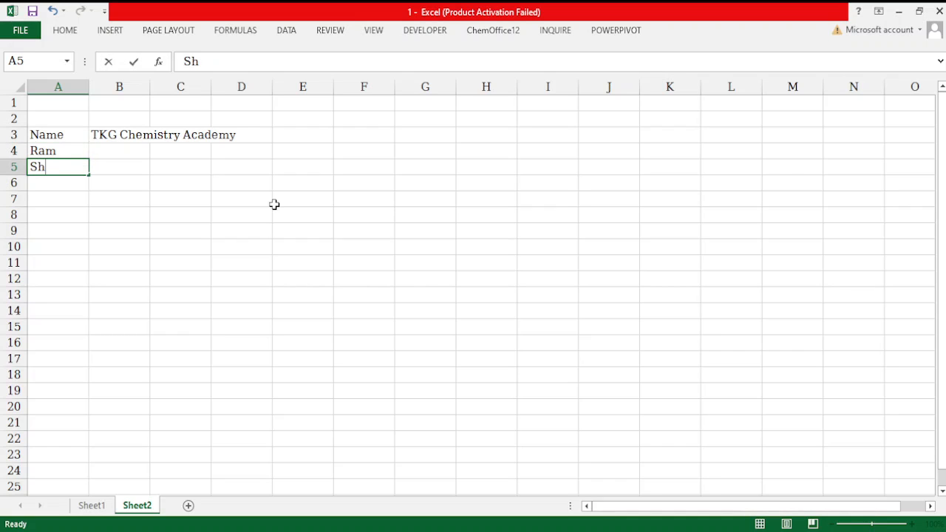
text(yam)
key(Return)
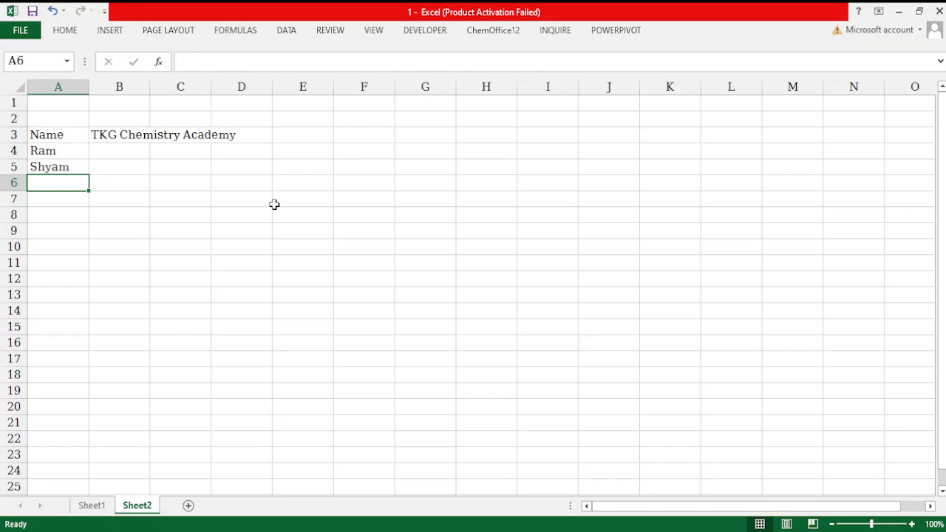
text(Ya)
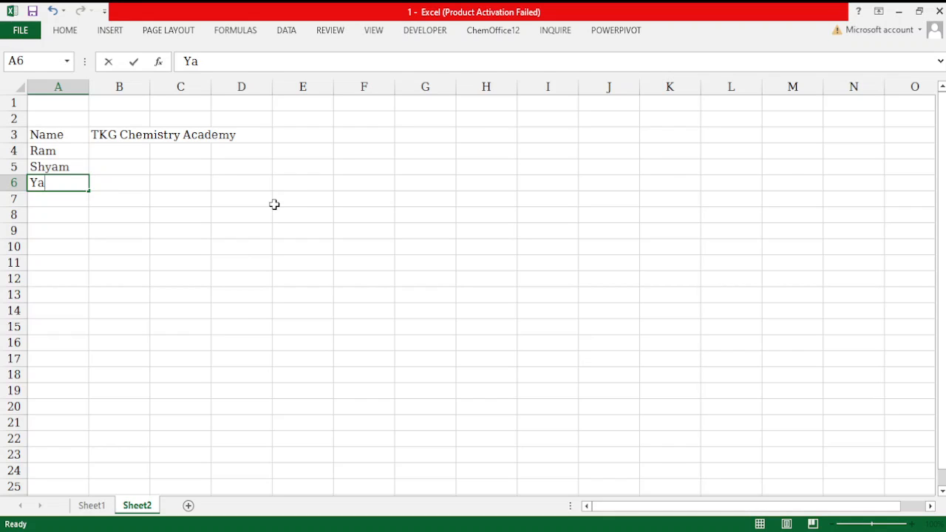
text(dhu)
key(Return)
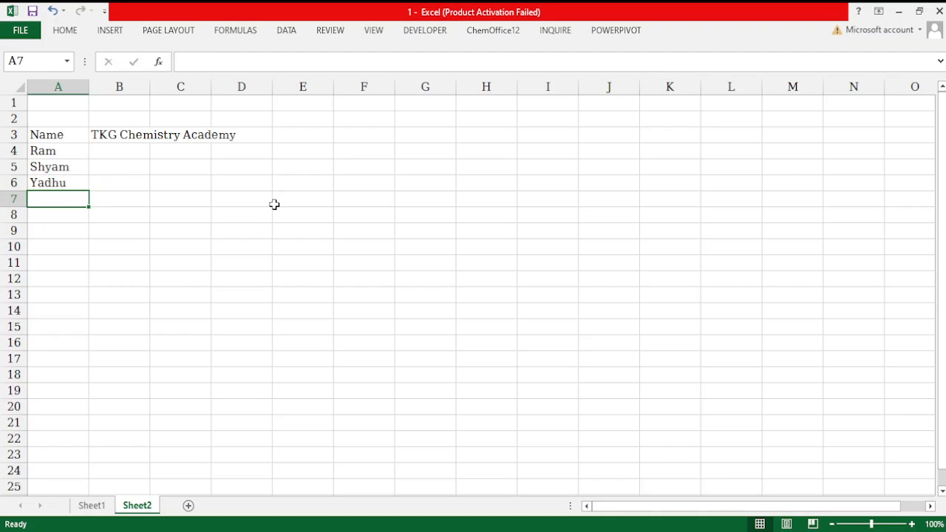
text(M)
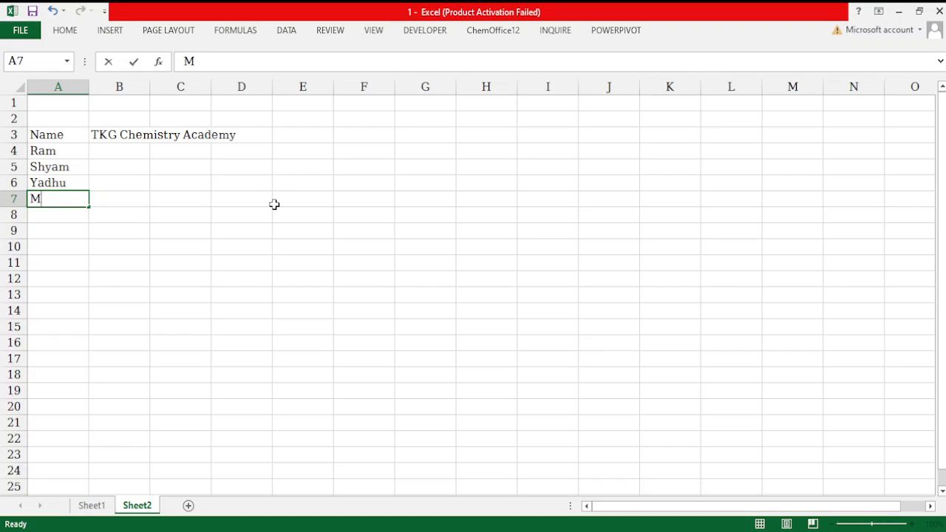
text(udhu)
key(Tab)
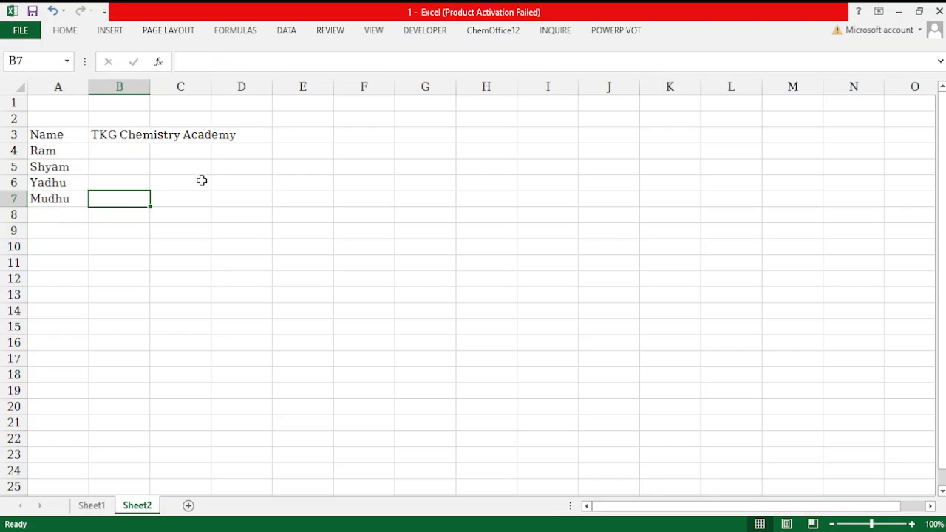
Step: Enter the marks 99, 89, 96 and 78 in cells B4 to B7 beside the names
click(119, 153)
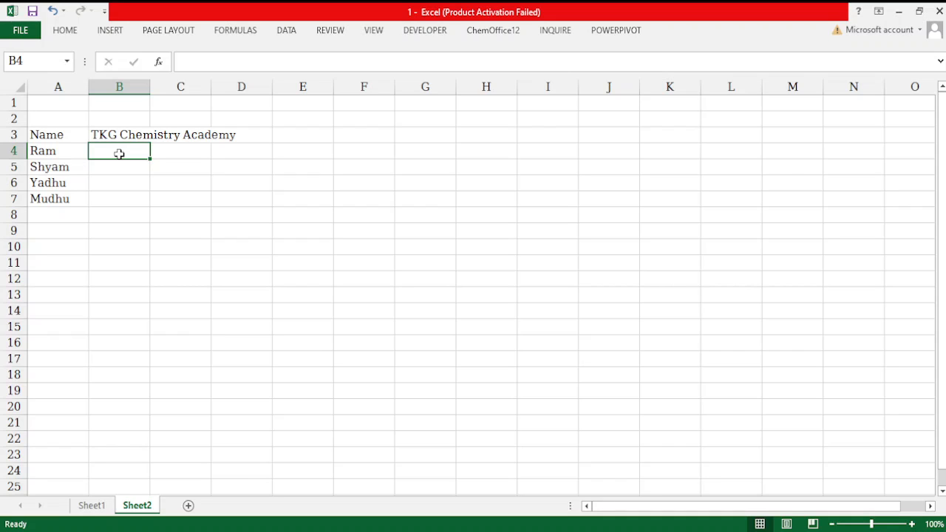
text(99)
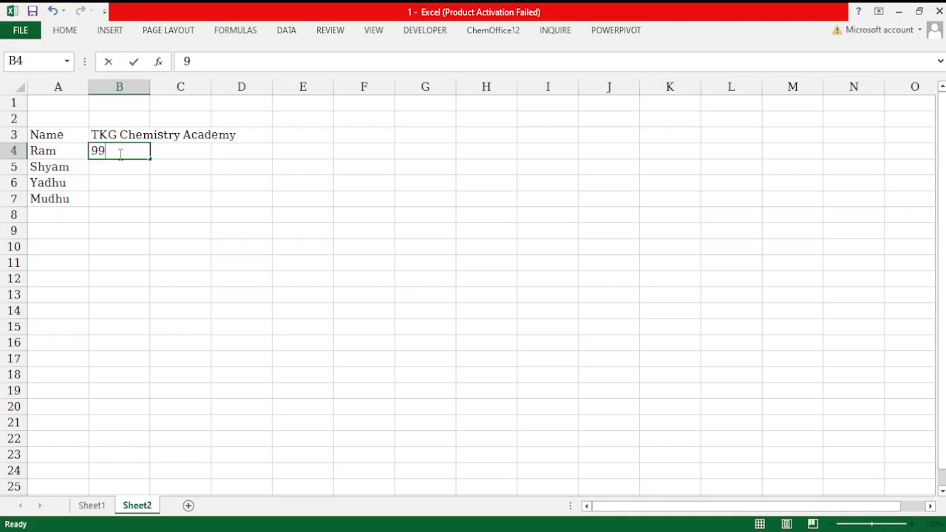
key(Return)
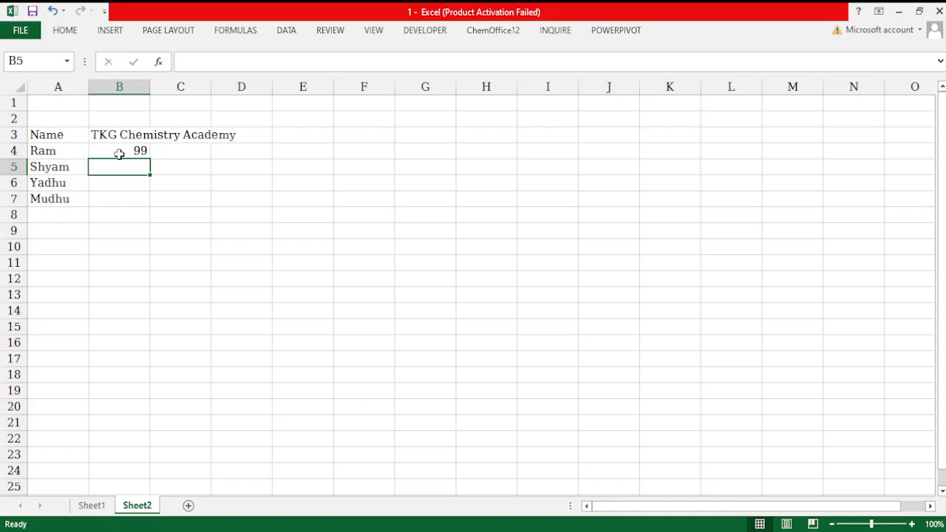
text(89)
key(Return)
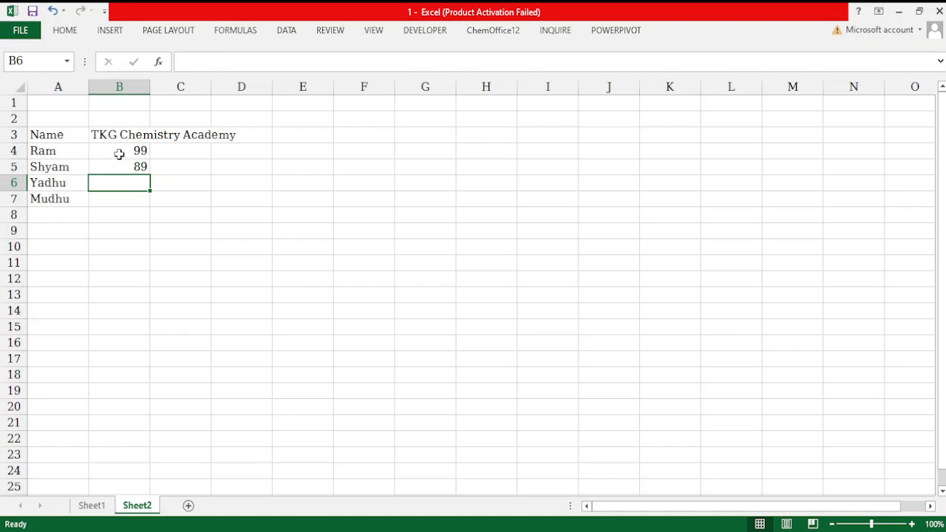
text(9)
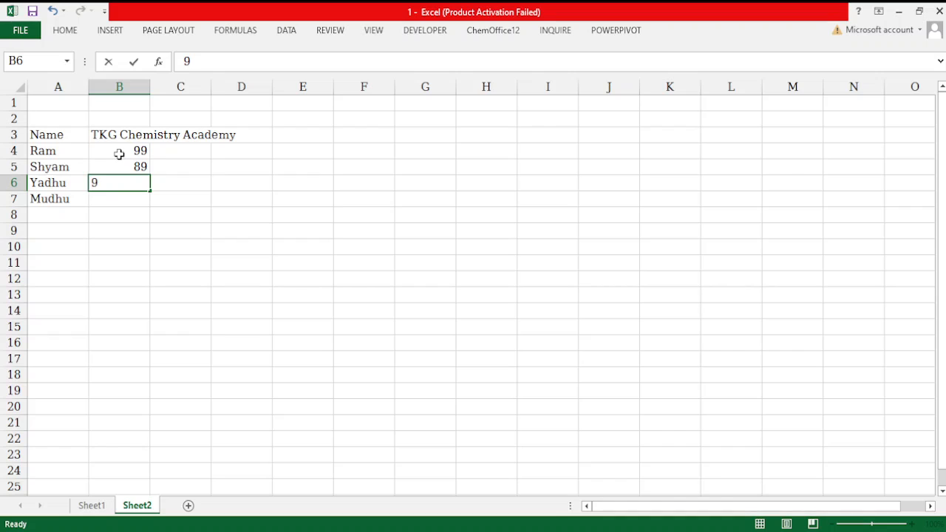
text(6)
key(Return)
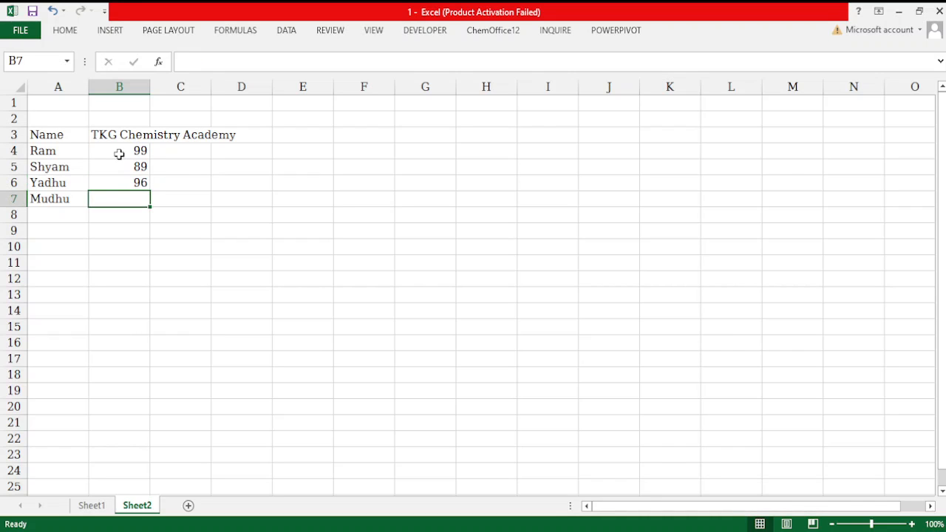
text(78)
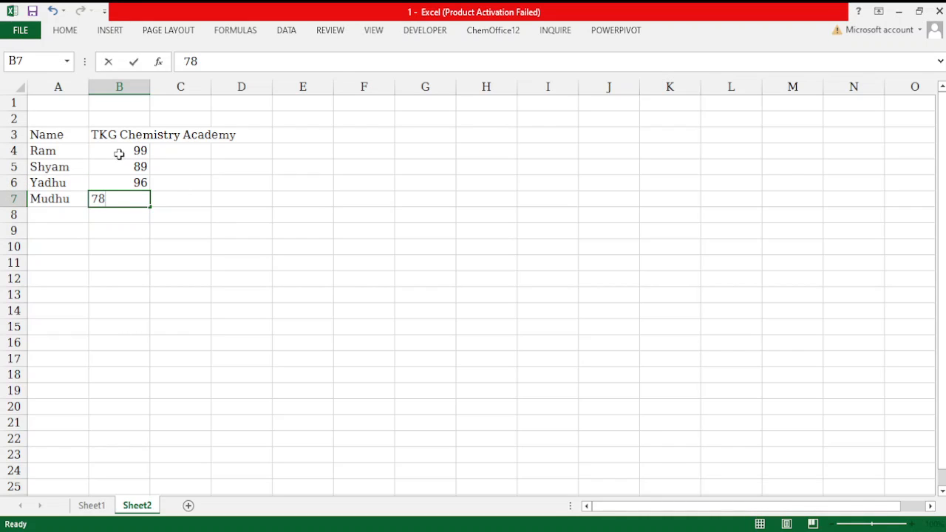
key(Return)
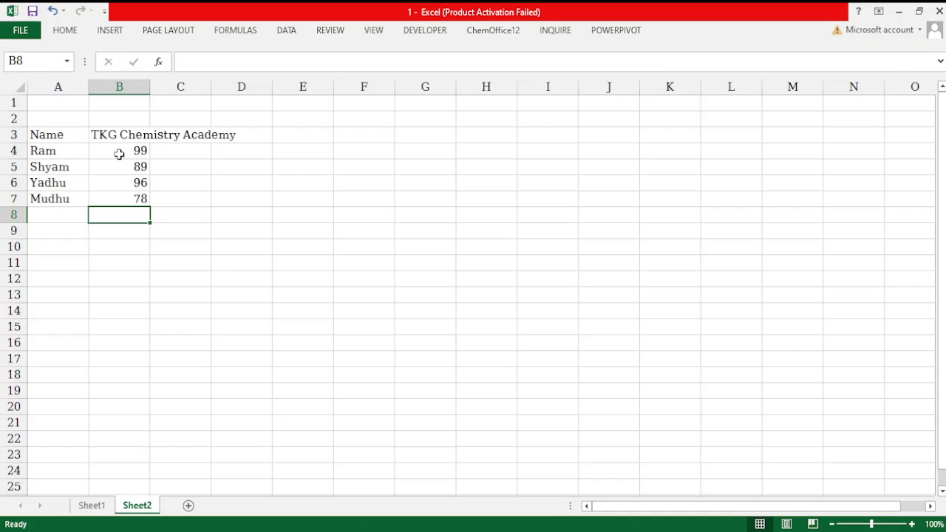
Step: Insert a clustered column chart from the data in A3:B7
click(33, 134)
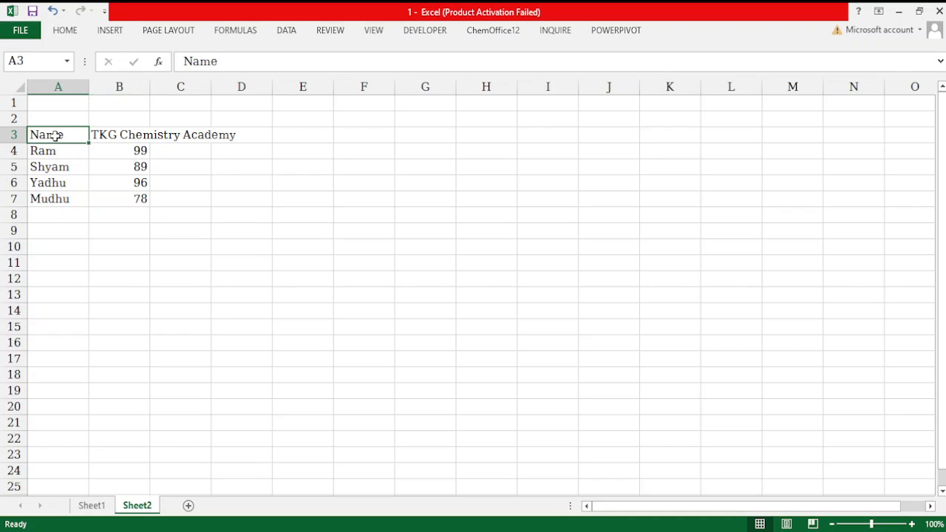
key(shift+Right)
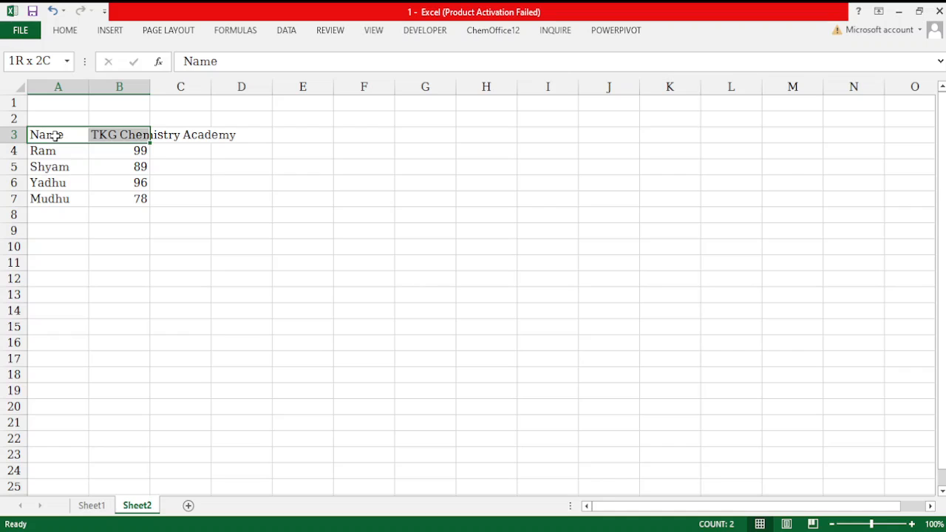
key(ctrl+shift+Down)
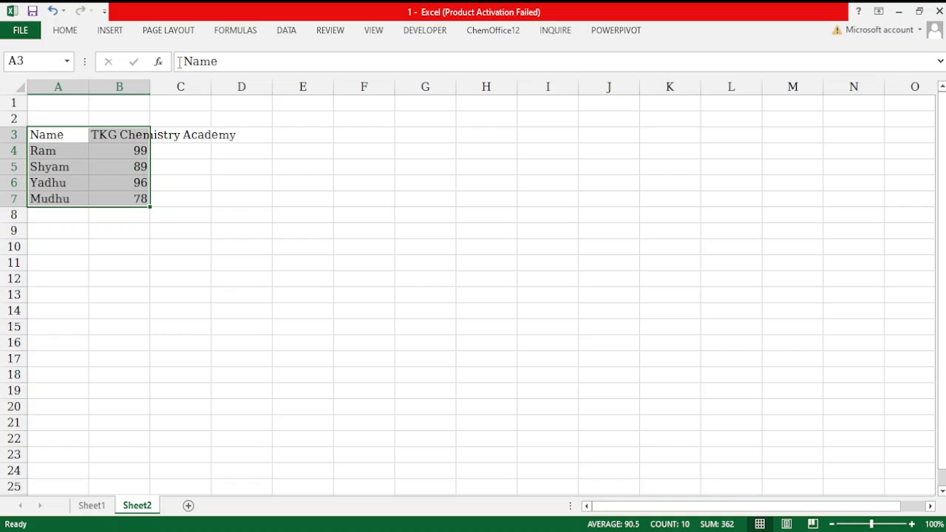
click(112, 31)
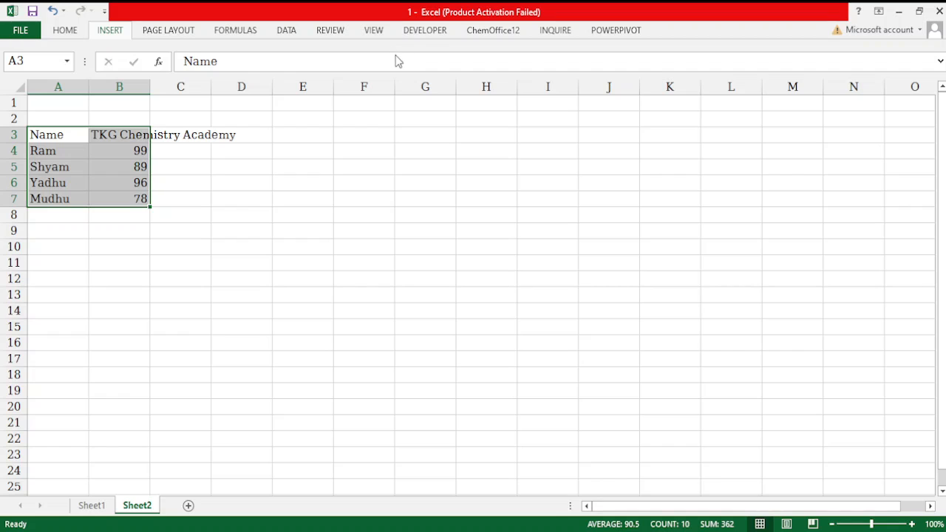
key(alt+F1)
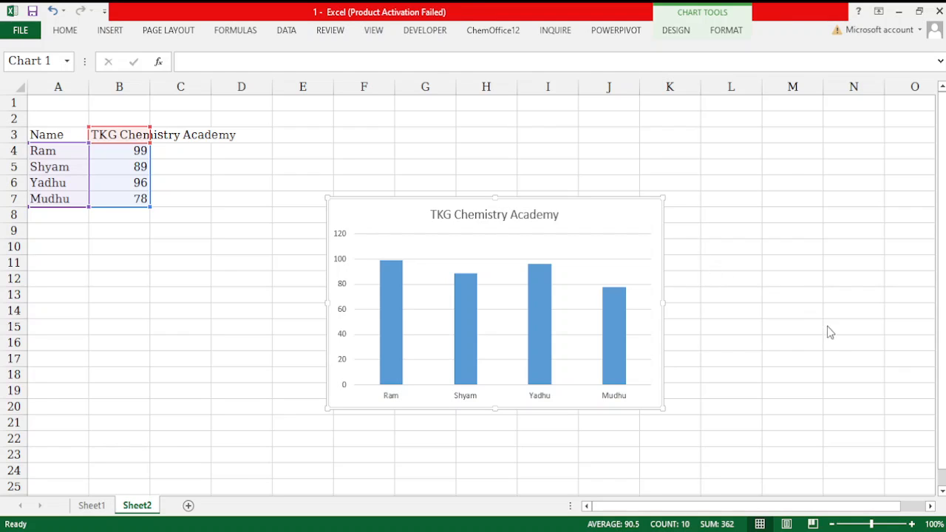
Step: Restyle the column chart with wide shadowed columns, a grey gradient background and data labels inside the column ends
key(2)
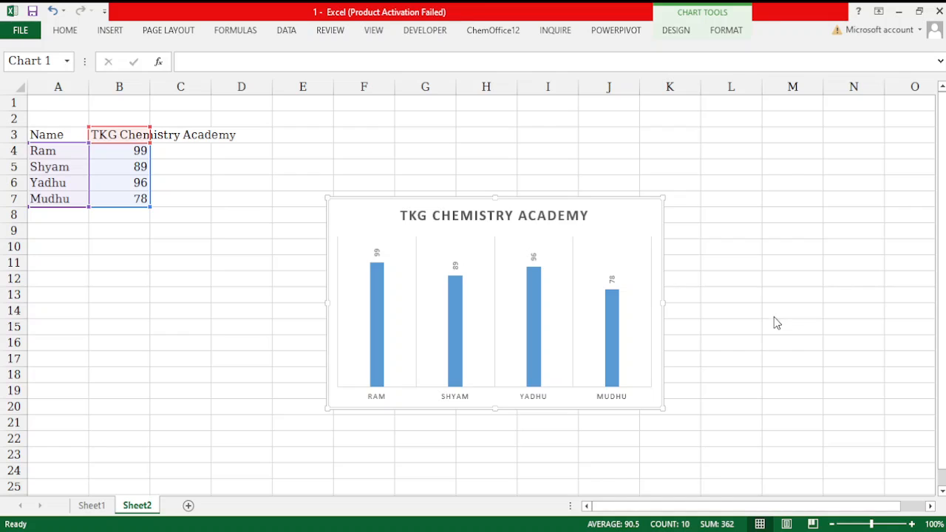
key(ctrl+z)
key(ctrl+z)
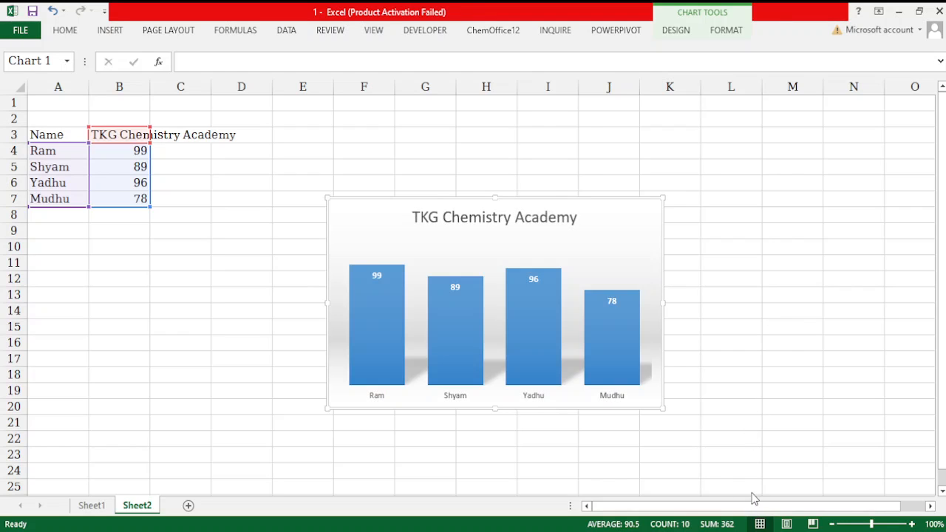
Step: Restyle the column chart with narrow columns, a hatched plot area and gridlines in both directions
key(ctrl+z)
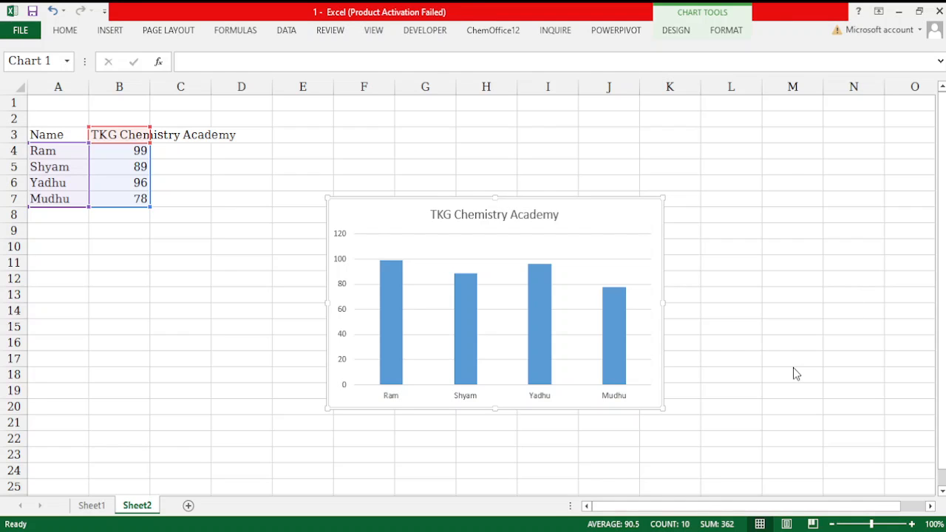
key(ctrl+y)
key(ctrl+z)
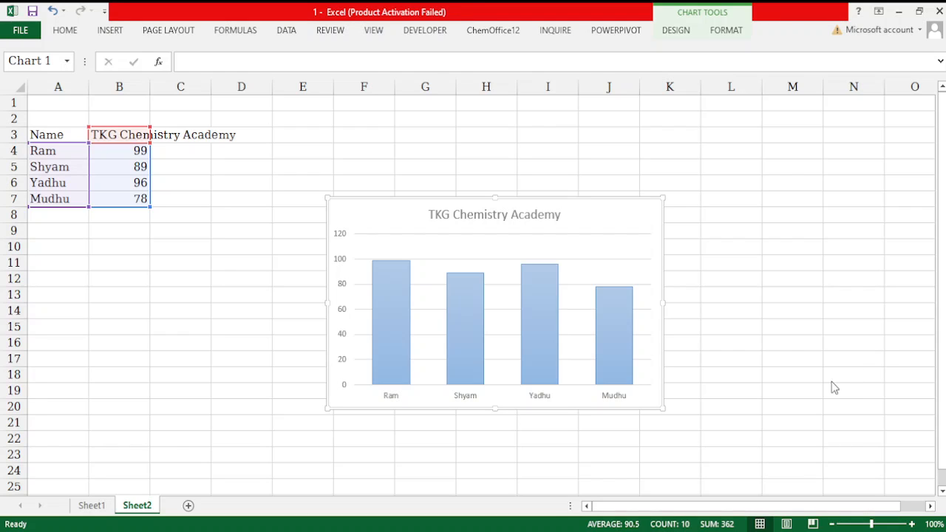
key(ctrl+z)
key(ctrl+z)
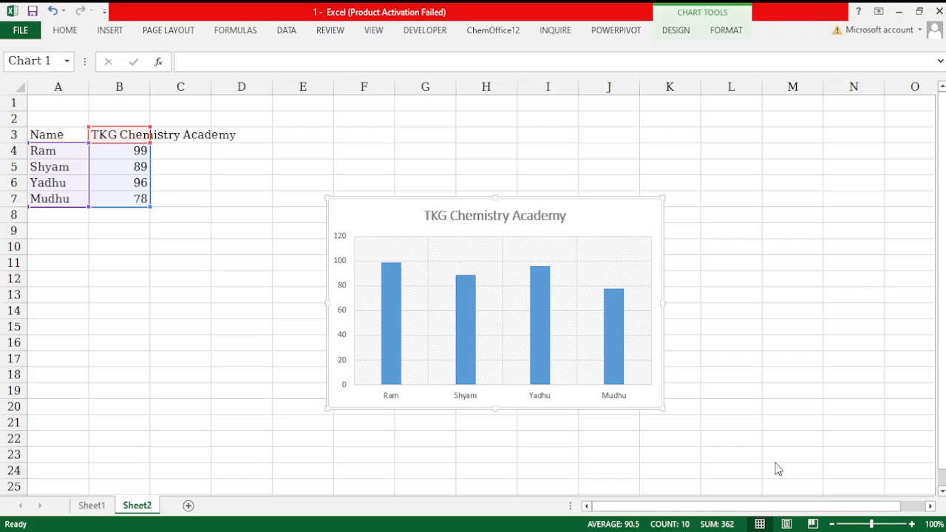
key(ctrl+y)
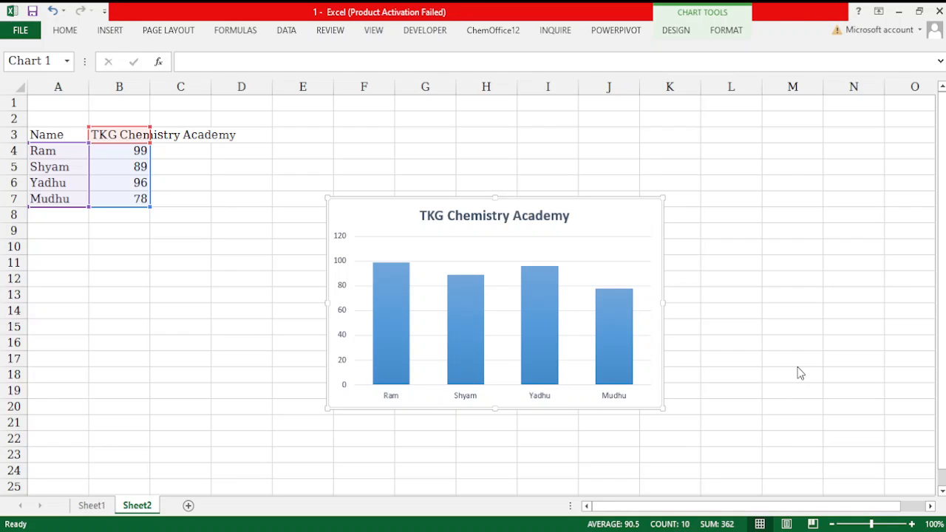
key(ctrl+z)
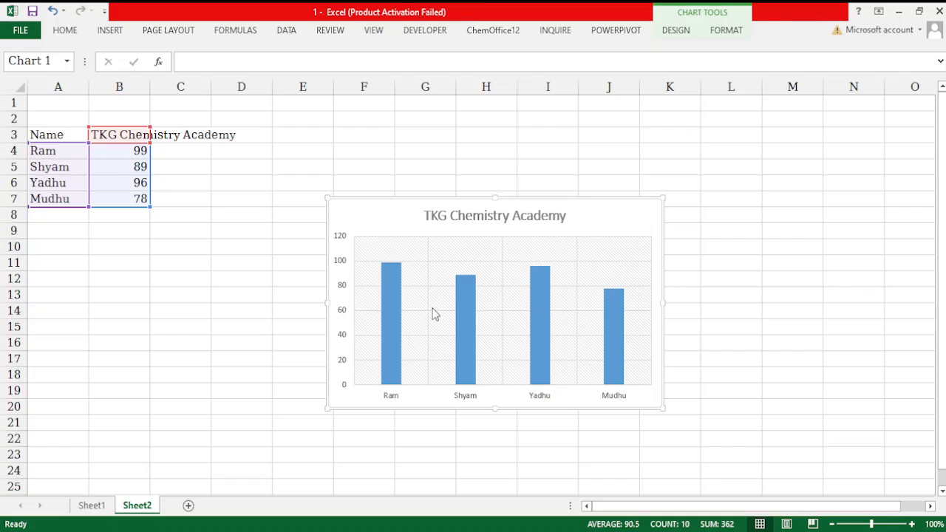
Step: Recolour all columns of the chart's data series orange
click(388, 322)
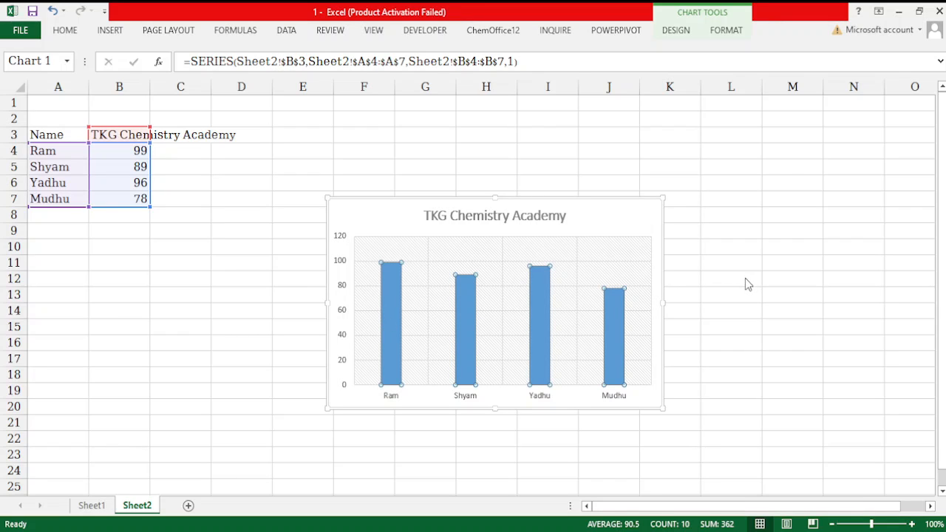
click(414, 344)
click(390, 338)
click(775, 335)
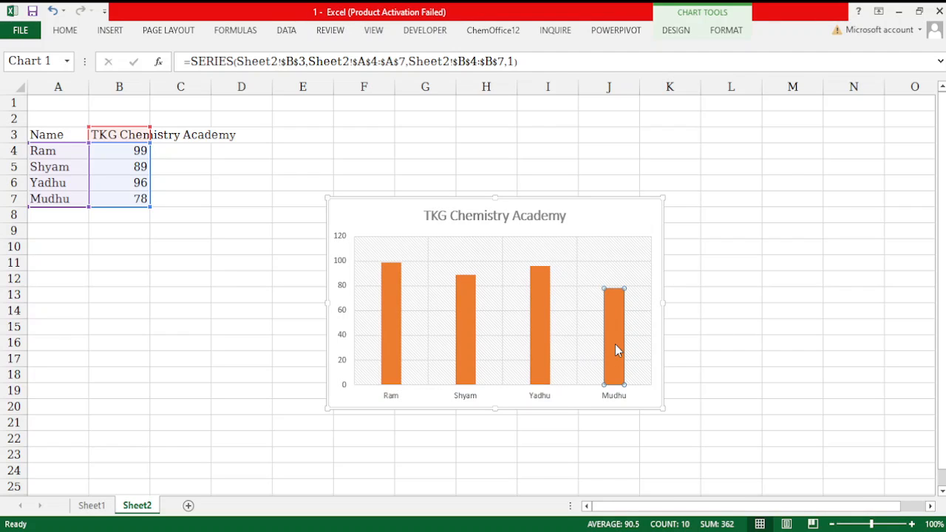
click(558, 436)
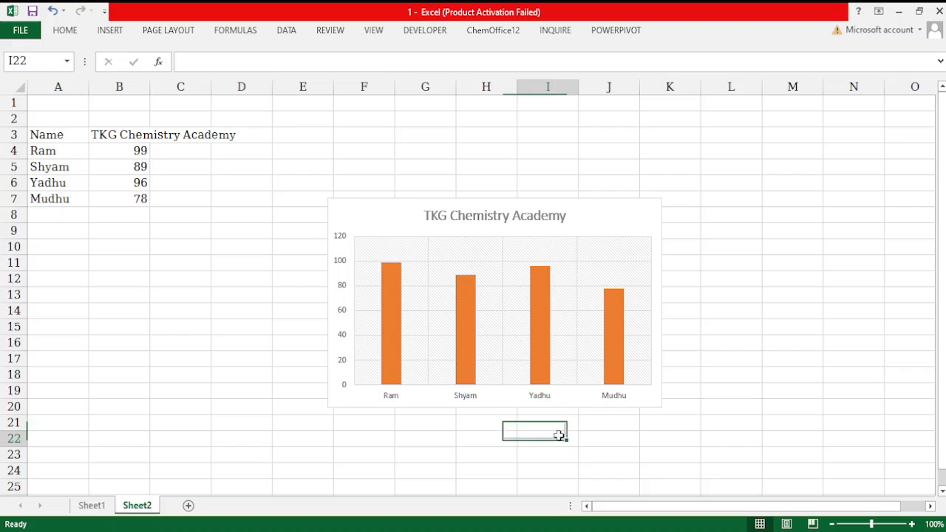
Step: Fill only the fourth column, the one for the mark 78, with red
click(610, 353)
click(609, 353)
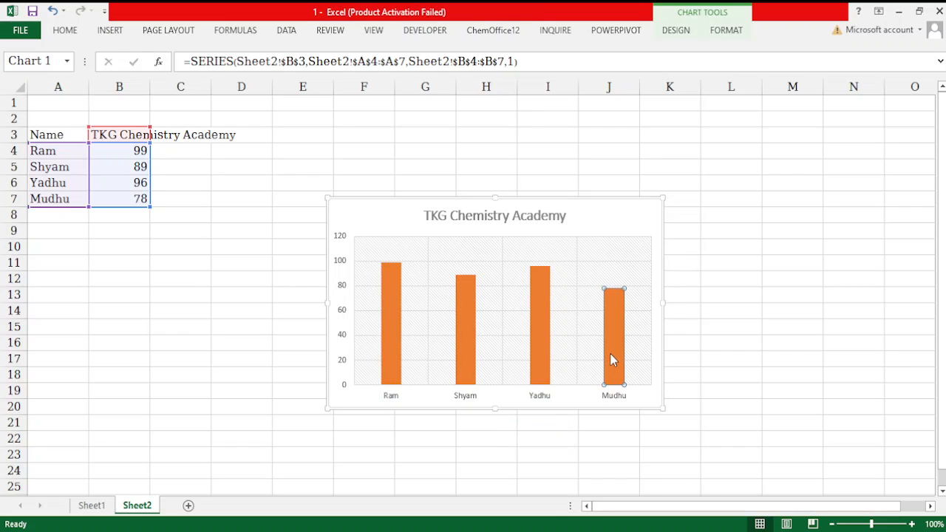
double_click(610, 353)
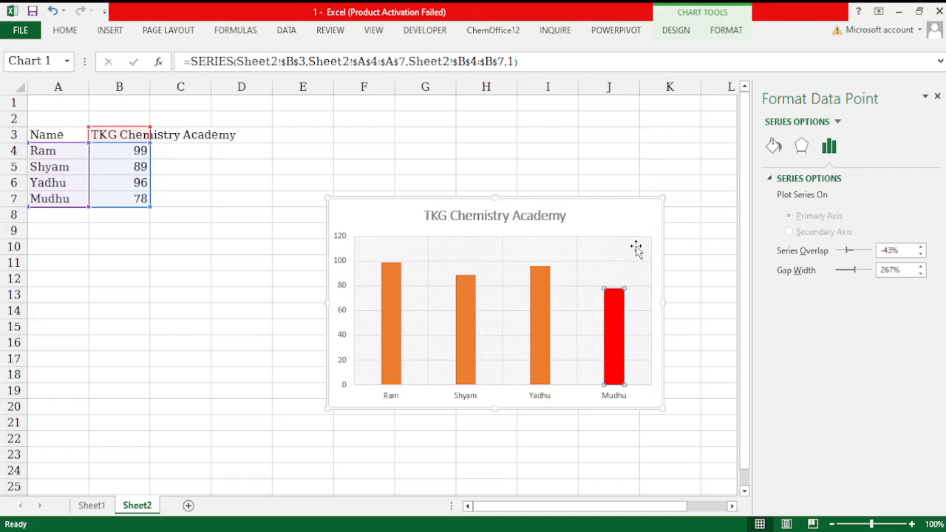
click(709, 438)
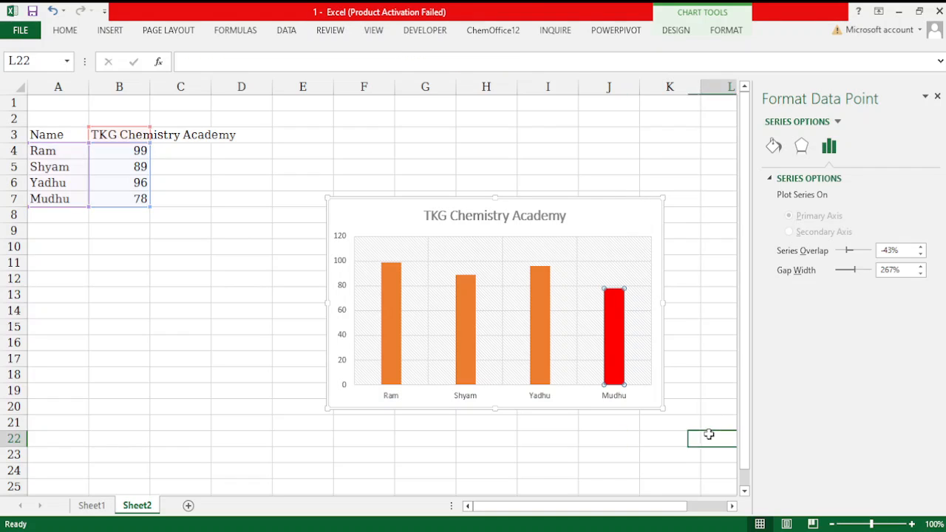
Step: Fill only the third column, the one for the mark 96, with black
click(534, 351)
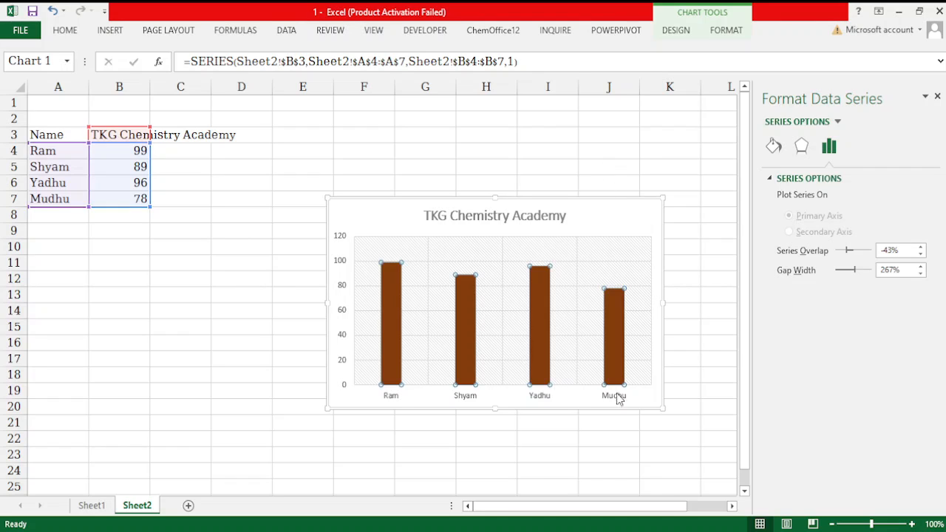
click(539, 326)
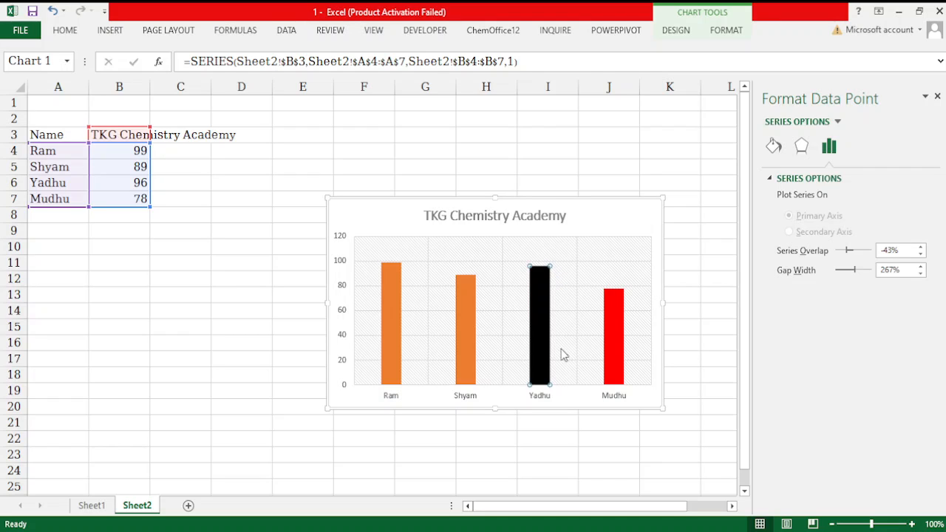
click(478, 437)
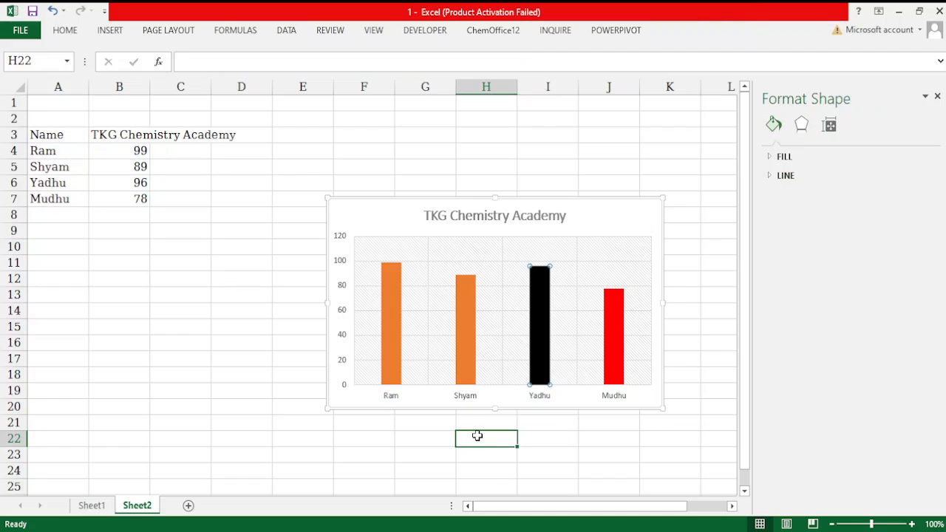
Step: Fill only the first column, the one for the mark 99, with dark blue and close the formatting pane
click(396, 337)
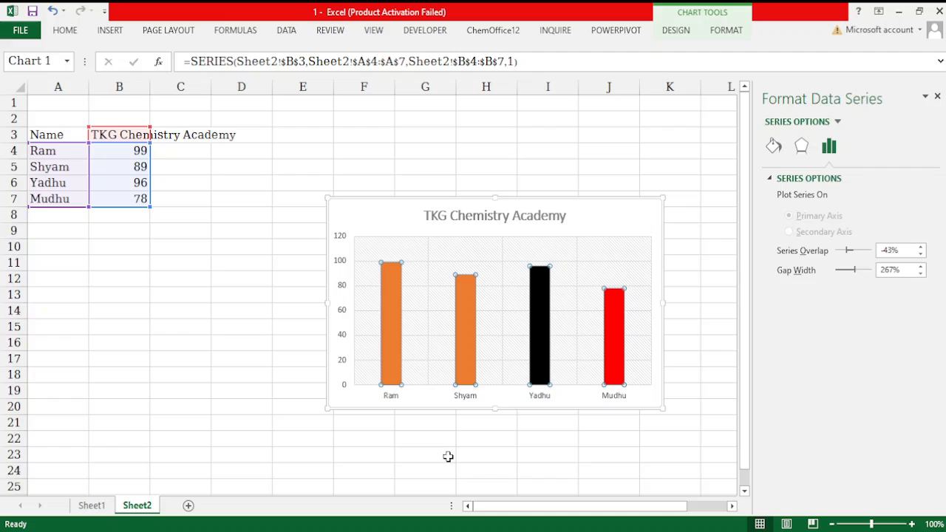
click(384, 323)
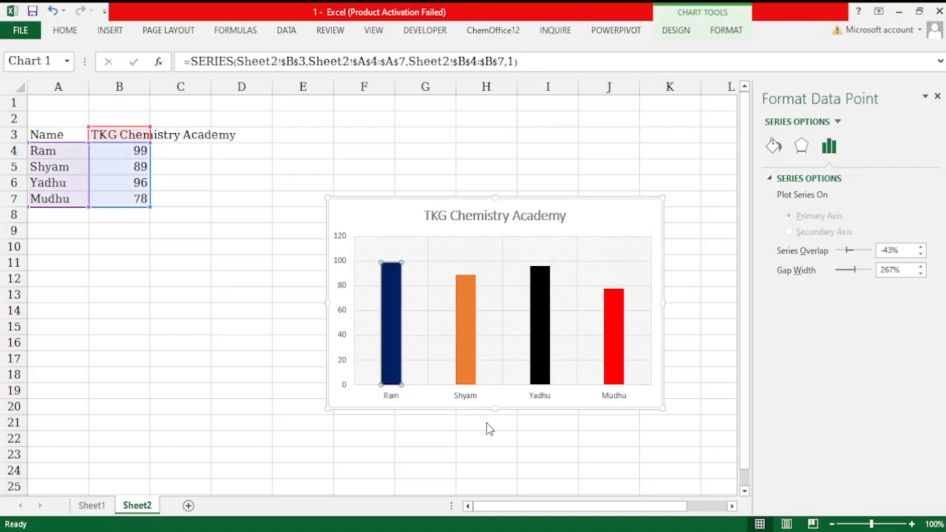
click(609, 437)
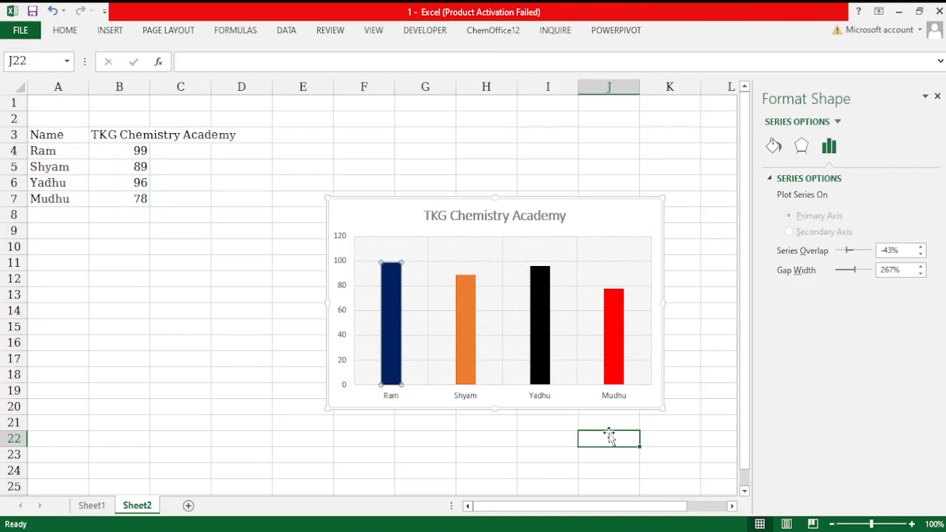
click(670, 377)
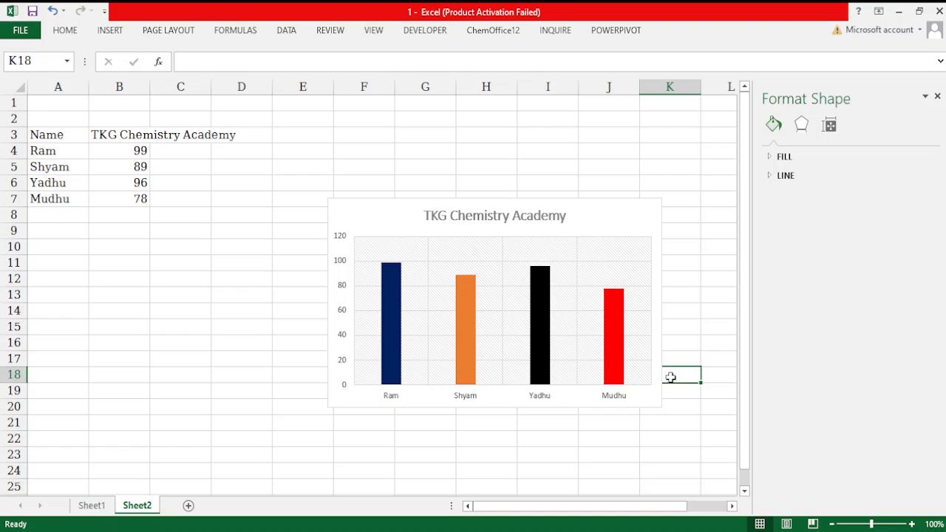
click(937, 96)
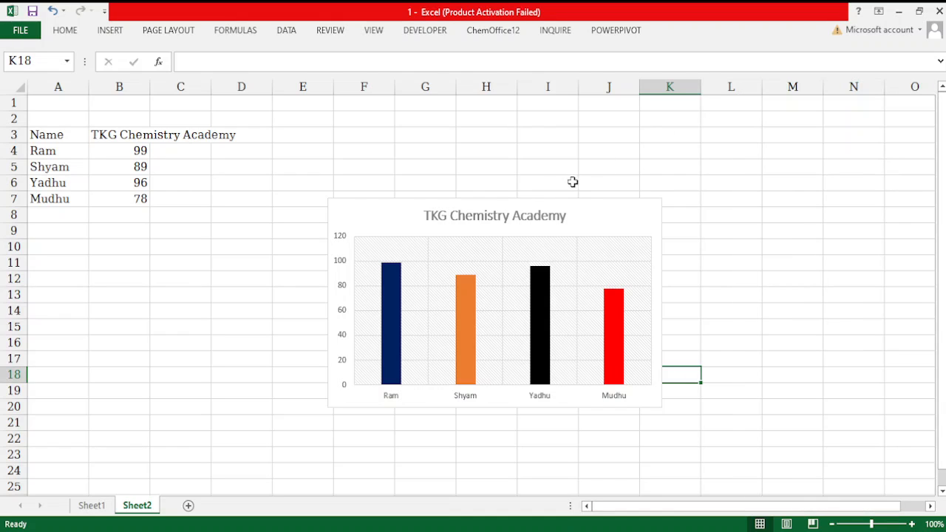
Step: Move the column chart below the data table, starting at about row 11 in column A
click(524, 235)
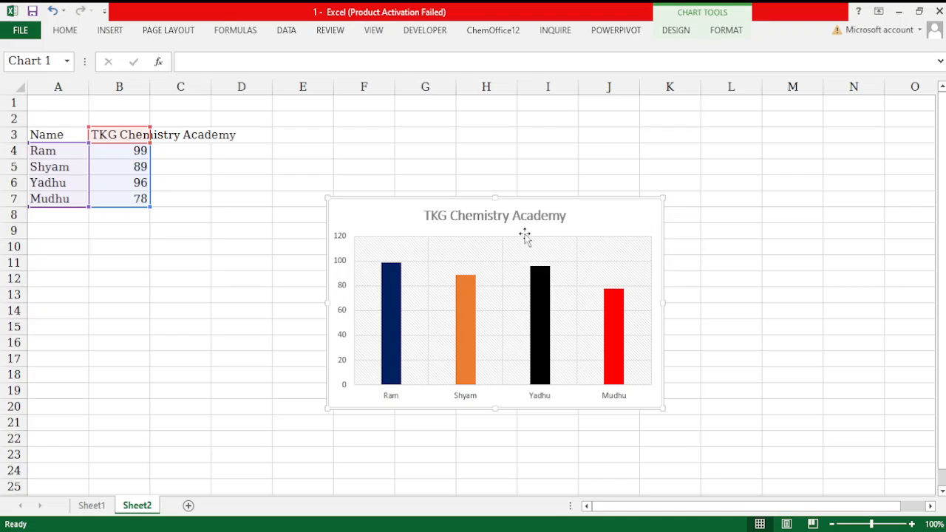
drag(525, 235, 255, 288)
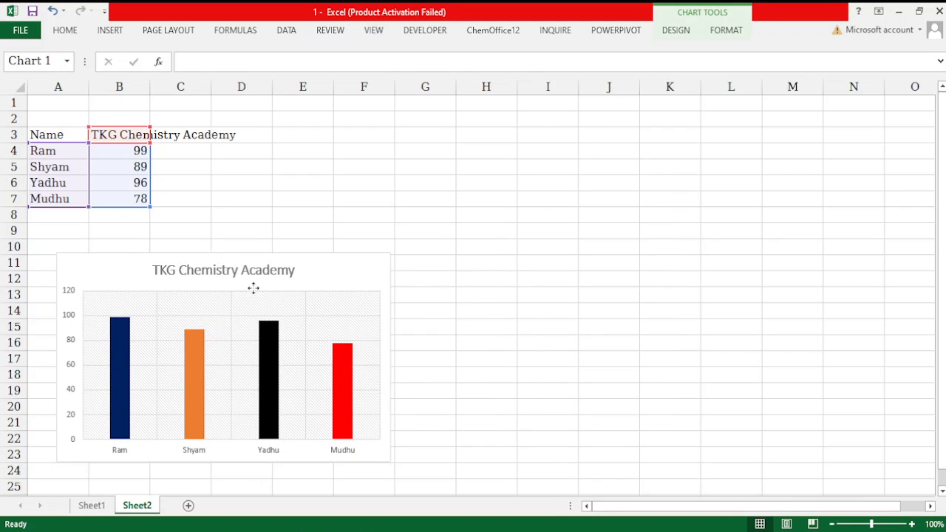
click(531, 246)
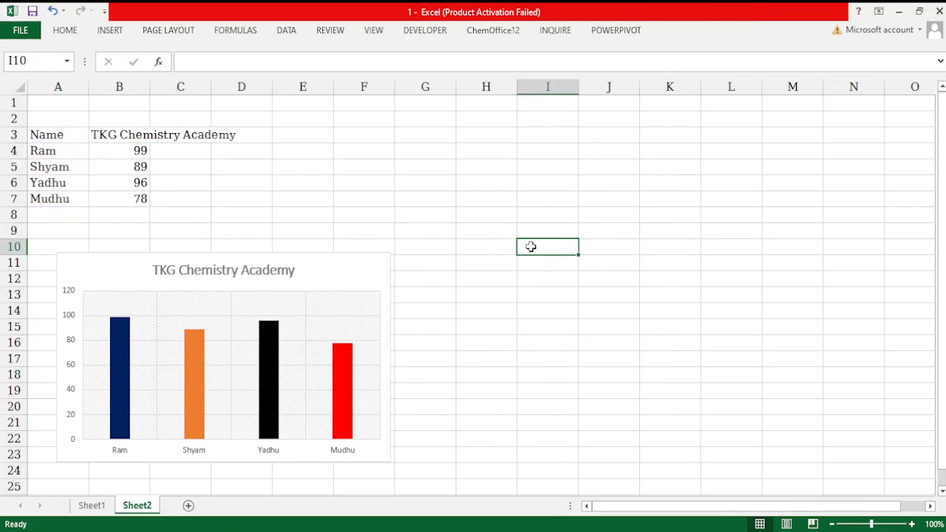
Step: Insert a 3-D pie chart from the data in A3:B7
click(34, 134)
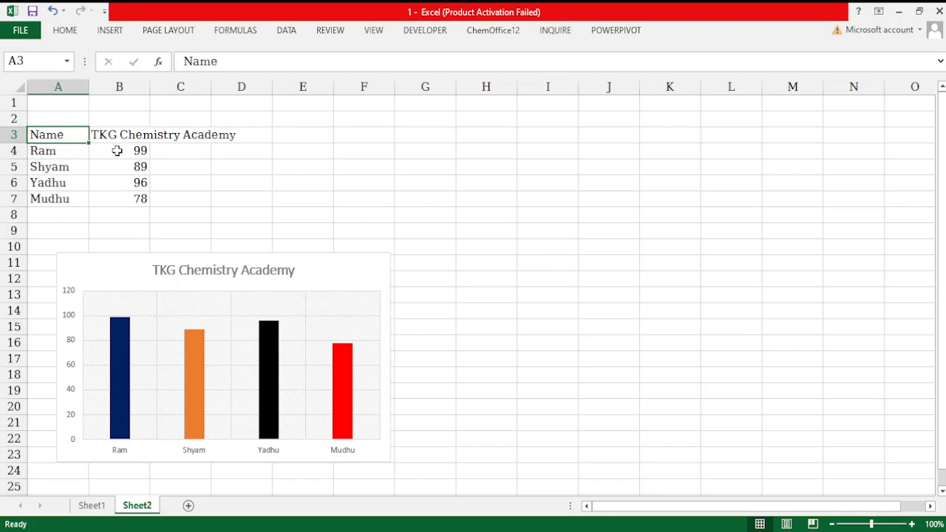
key(shift+Right)
key(shift+Down)
key(shift+Down)
key(shift+Down)
key(shift+Down)
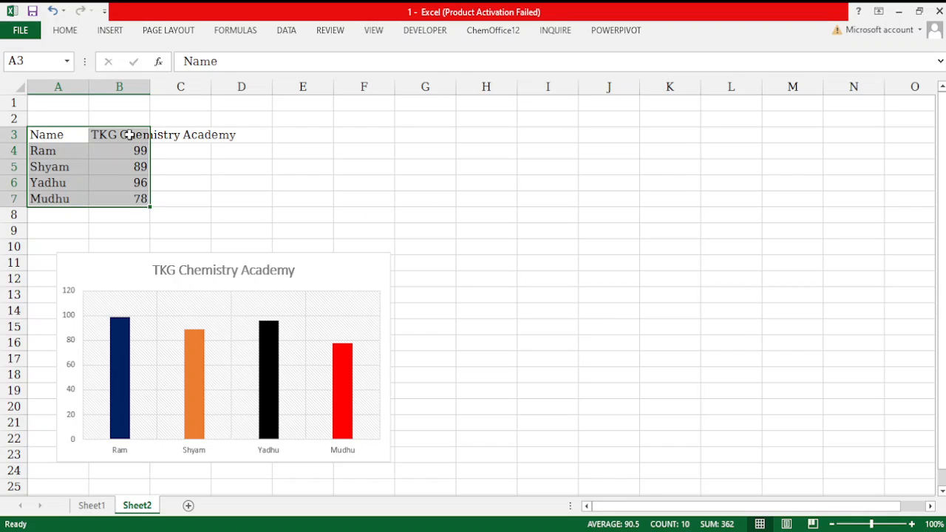
click(110, 30)
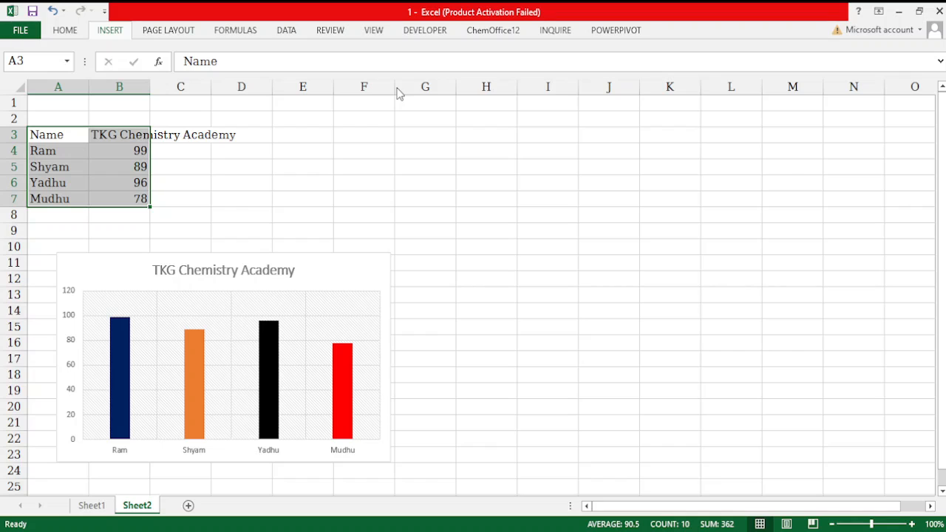
click(396, 125)
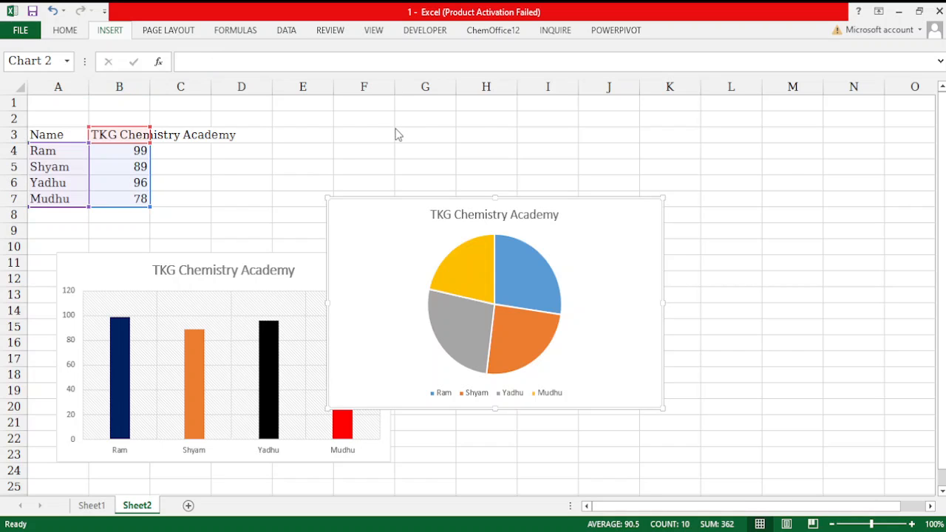
click(394, 191)
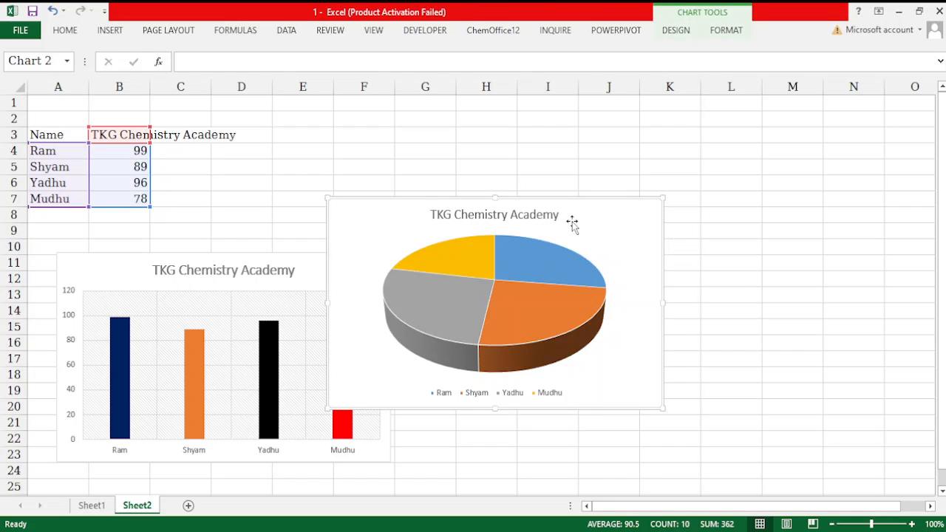
Step: Move the pie chart clear of the column chart and apply a style with a light hatched background and percentage labels
drag(570, 220, 716, 196)
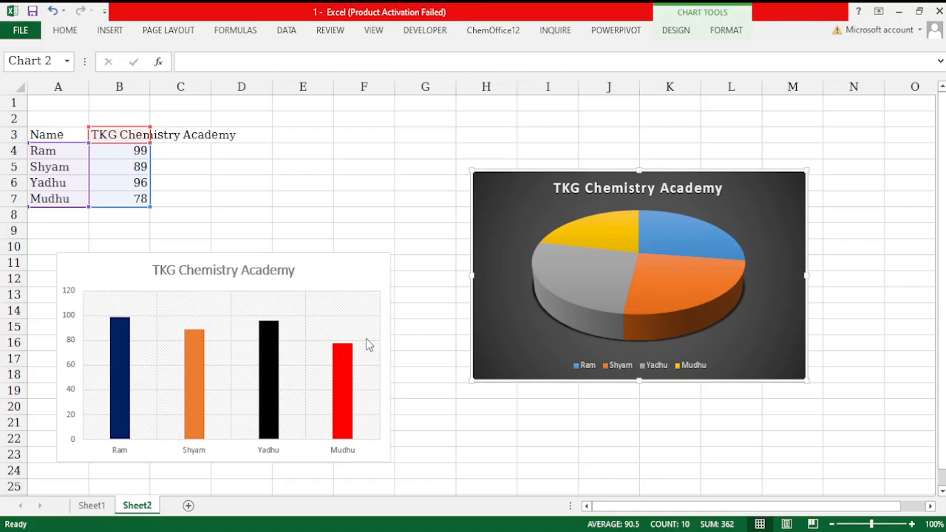
click(703, 420)
Step: Pull the orange 25% slice slightly out of the pie
click(649, 281)
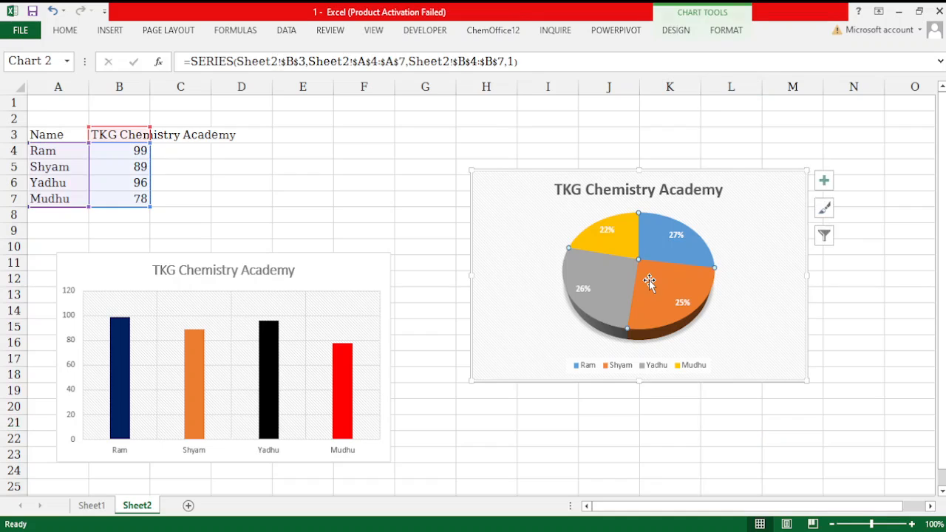
right_click(649, 281)
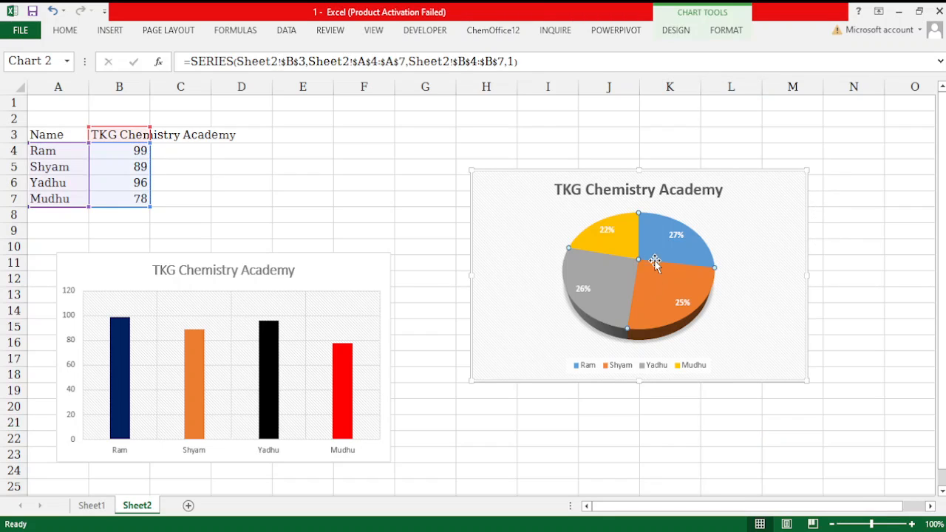
click(656, 297)
drag(657, 297, 673, 311)
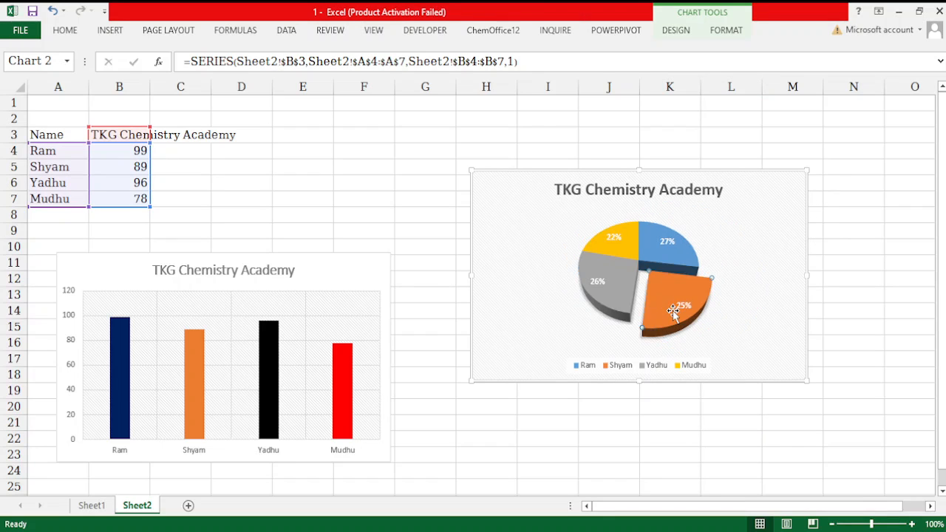
Step: Try to pull the grey 26% slice out of the pie and undo that move
double_click(619, 293)
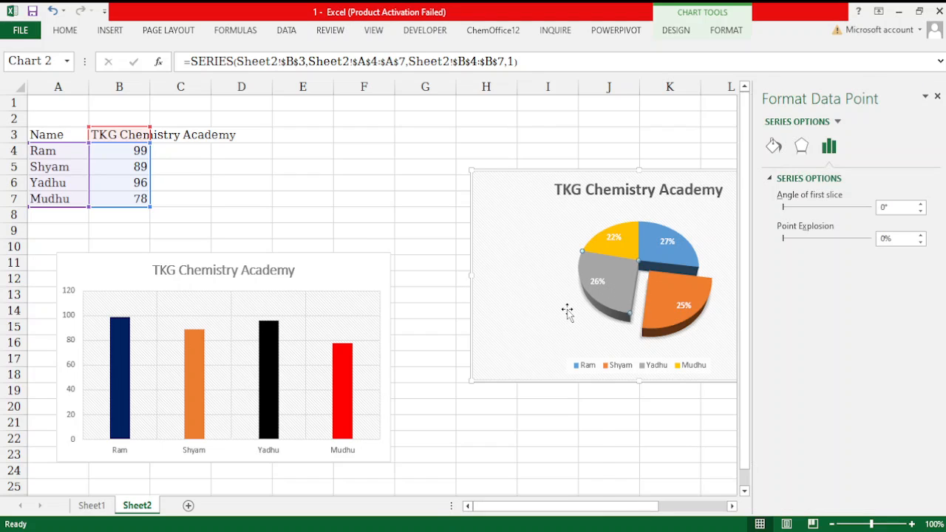
drag(605, 287, 601, 296)
drag(619, 241, 601, 223)
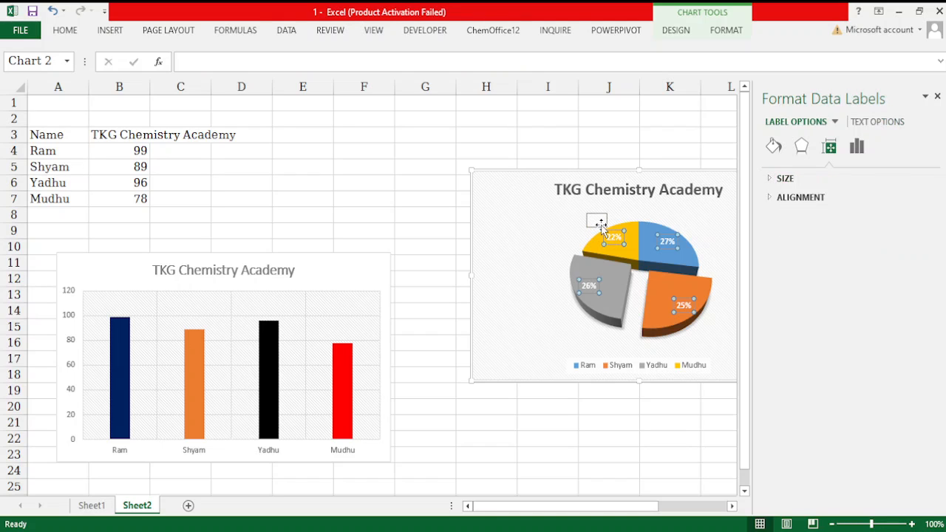
key(ctrl+z)
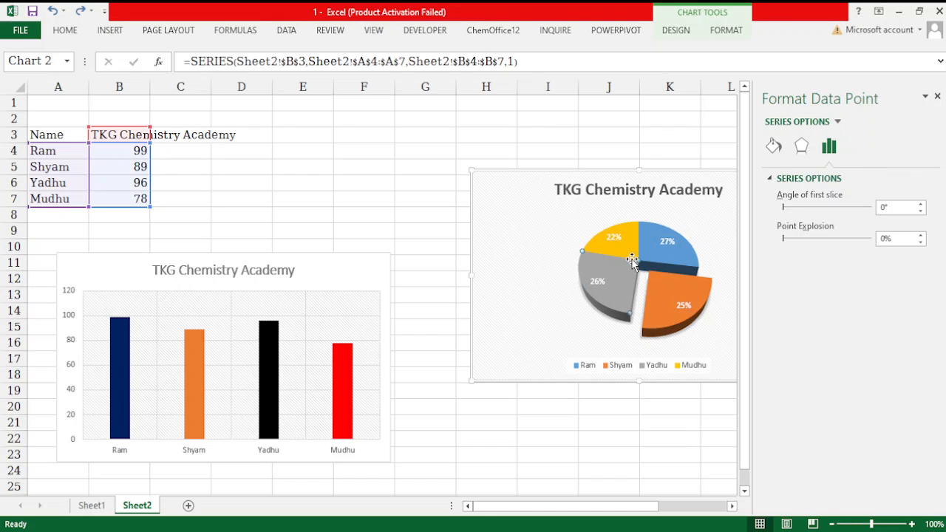
Step: Pull the blue 27% slice out of the pie to a point explosion of about 31%
click(667, 257)
drag(668, 243, 687, 232)
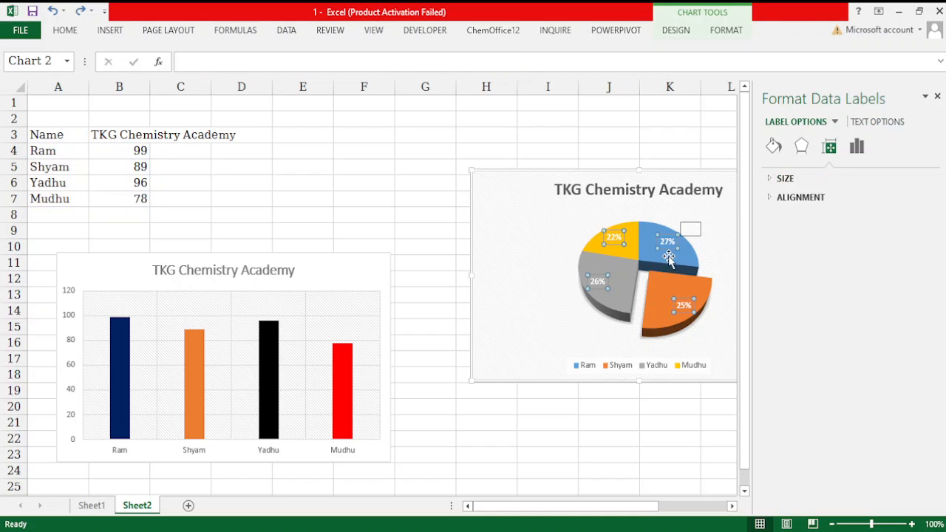
click(664, 259)
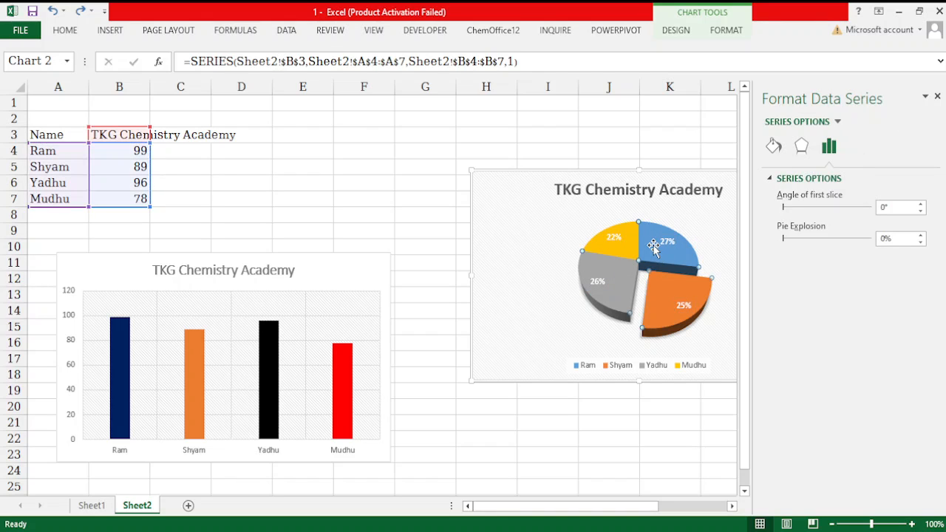
click(653, 248)
drag(655, 249, 669, 241)
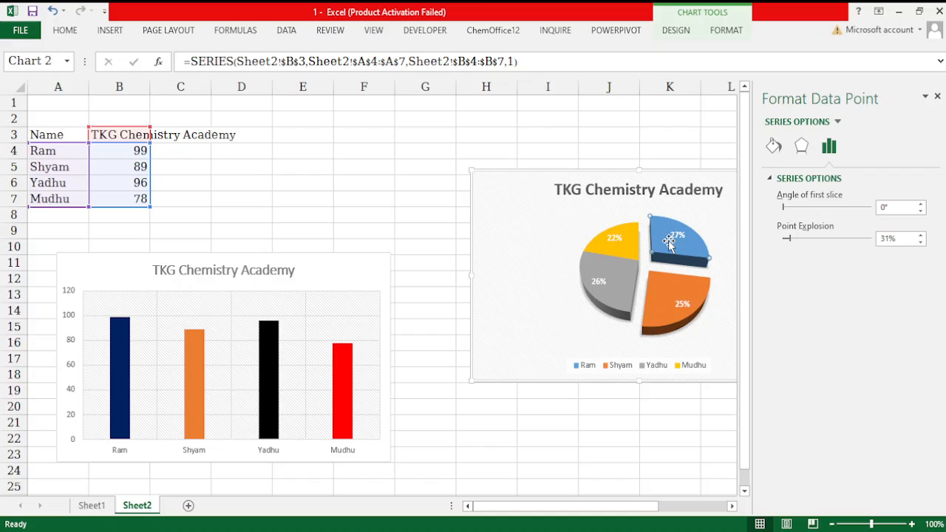
Step: Move the pie's plot area up and slightly left, closer to the chart title
click(614, 239)
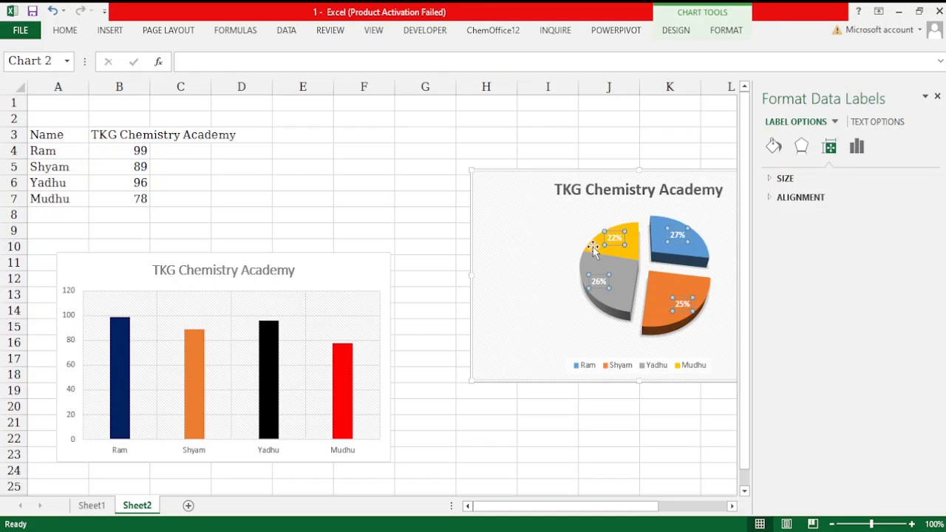
click(593, 247)
drag(592, 247, 583, 230)
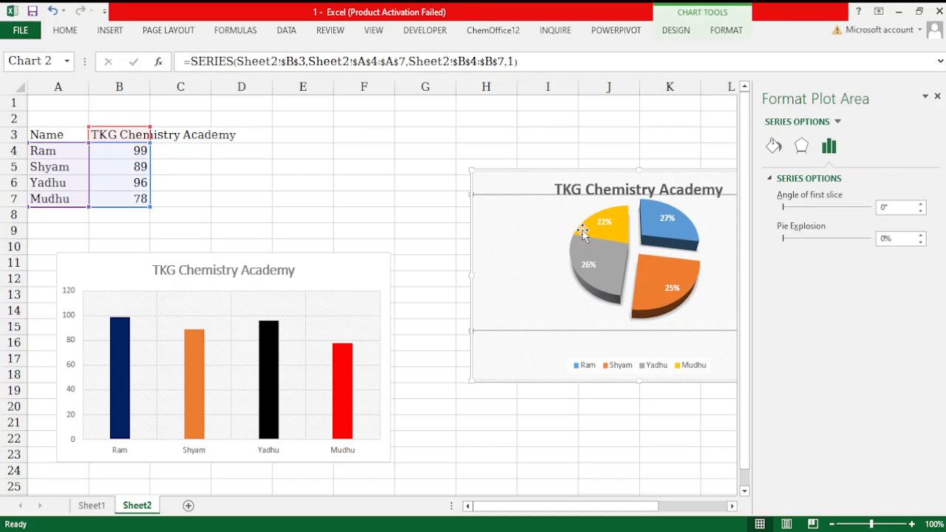
Step: Pull the grey 26% slice out of the pie and push it back in
click(612, 277)
drag(612, 277, 599, 296)
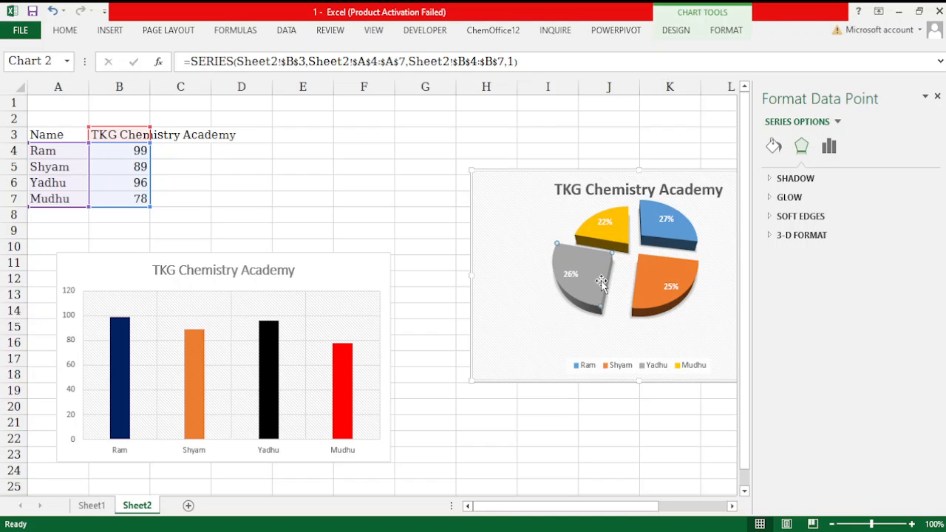
drag(602, 282, 646, 280)
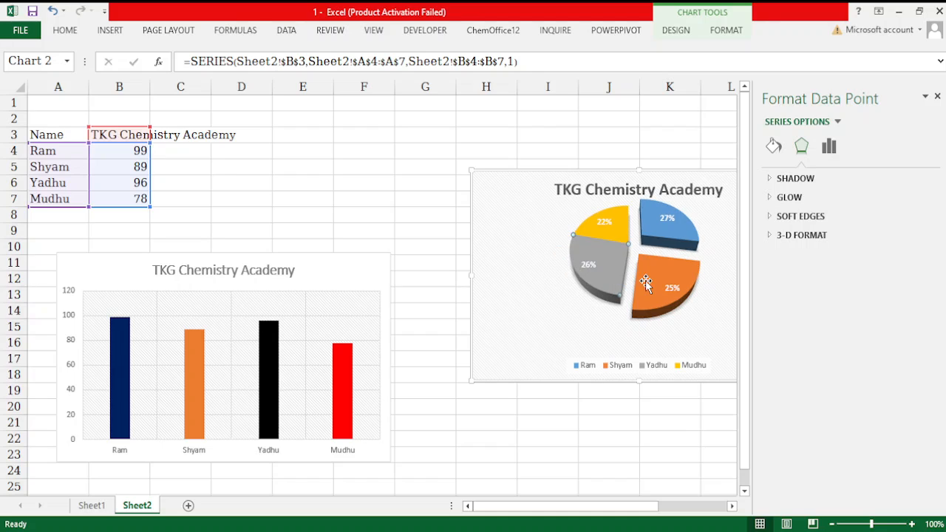
Step: Push the blue and orange slices back into the pie, leaving only the orange 25% slice pulled slightly out
drag(669, 235, 639, 273)
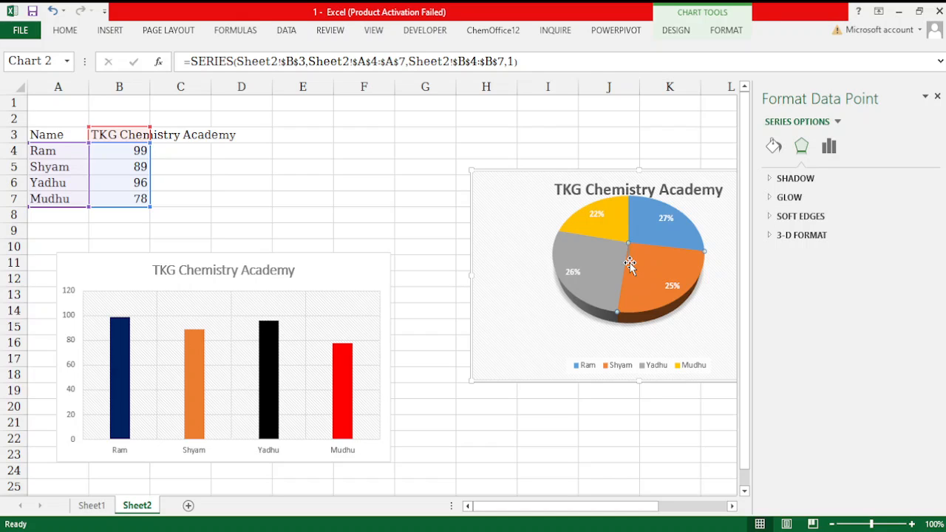
click(645, 234)
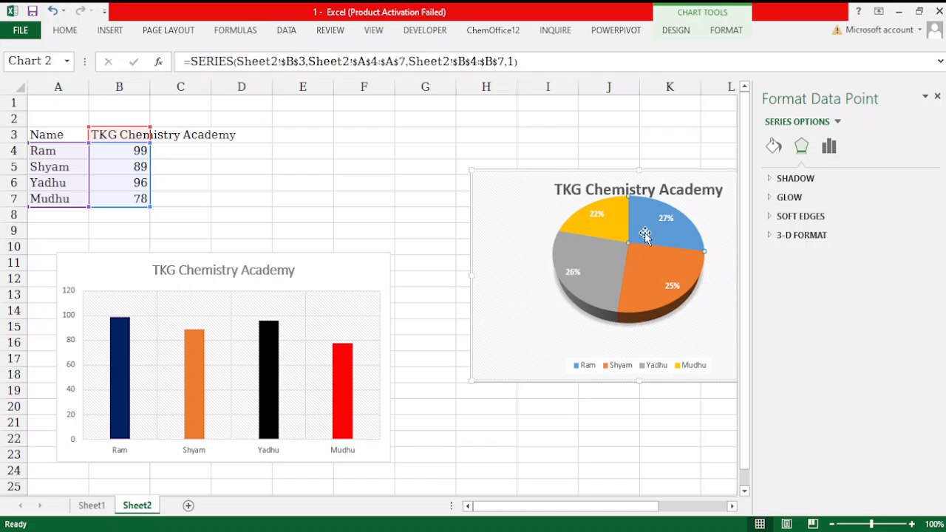
drag(631, 253, 632, 265)
click(615, 260)
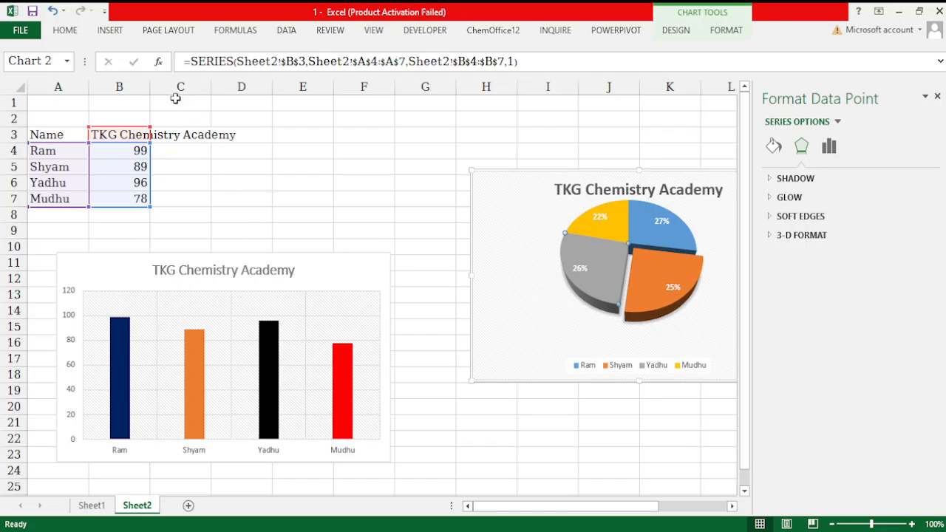
click(68, 33)
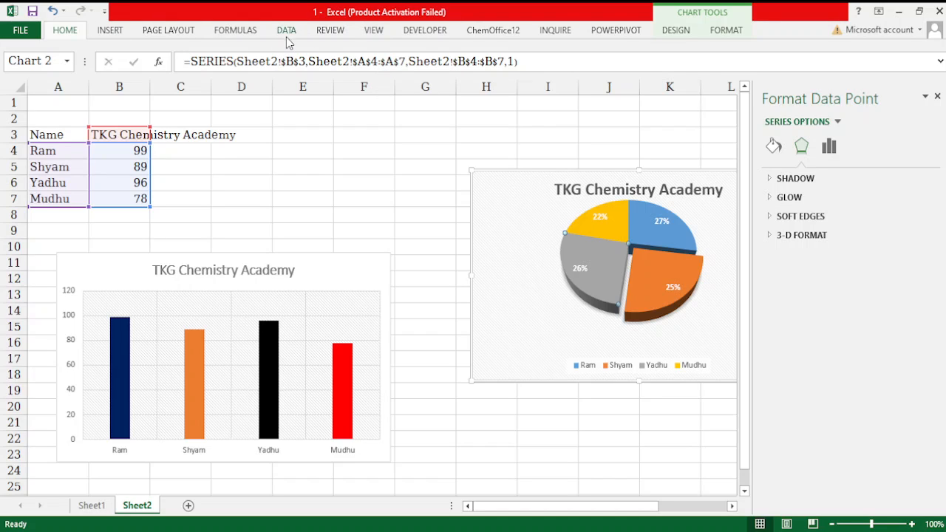
click(123, 37)
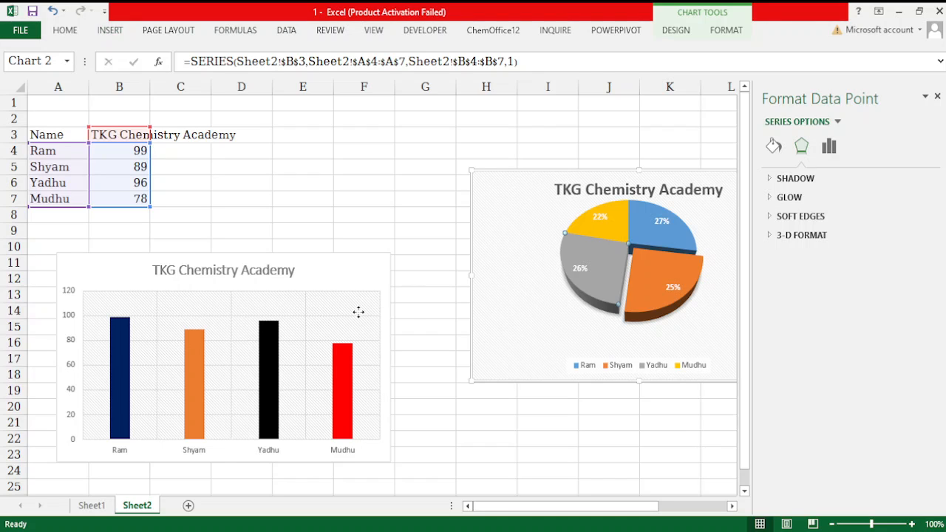
Step: Add axis titles, data labels and a data table with legend keys to the column chart
click(359, 315)
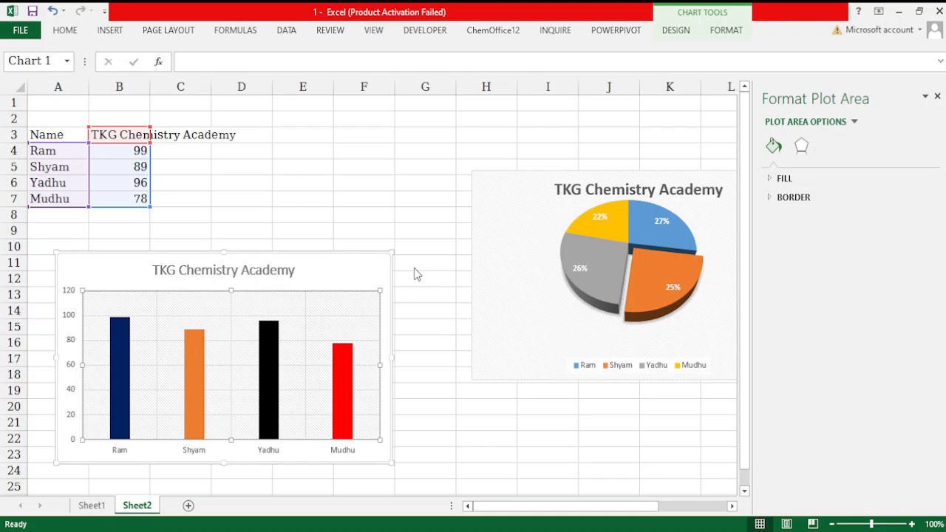
click(445, 306)
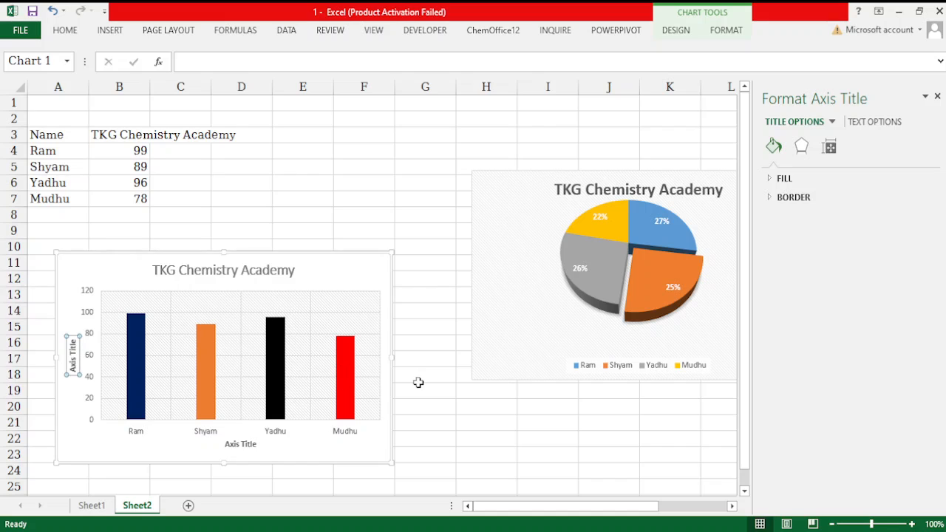
click(443, 325)
click(442, 346)
click(442, 343)
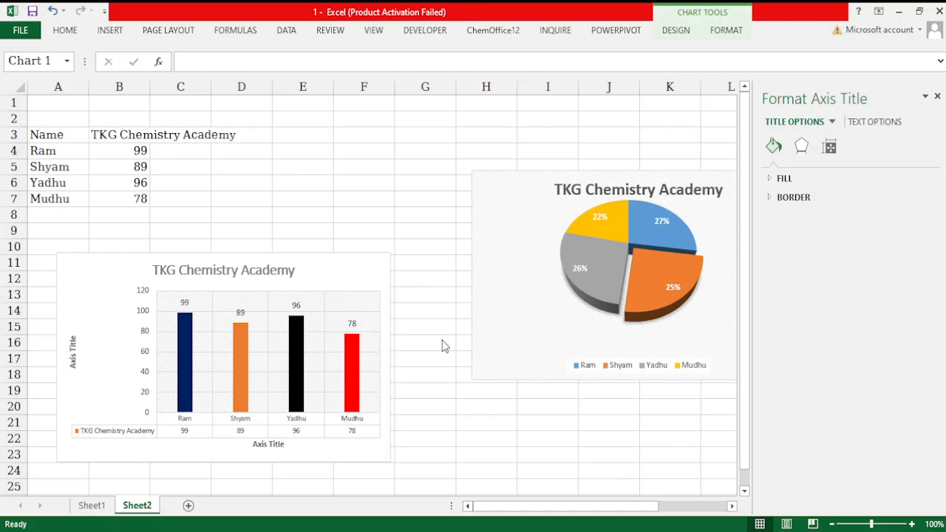
click(444, 347)
click(442, 346)
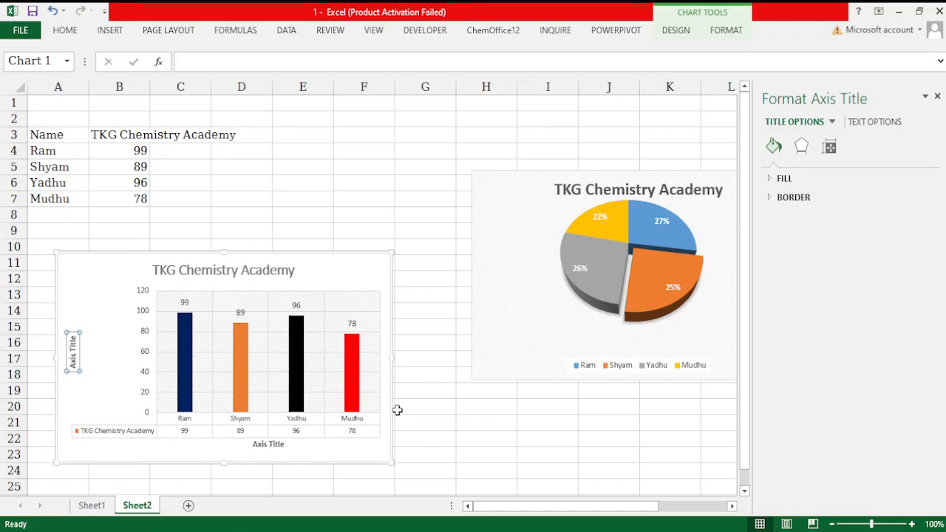
Step: Add error bars, a legend and a trendline to the column chart
click(439, 354)
click(440, 382)
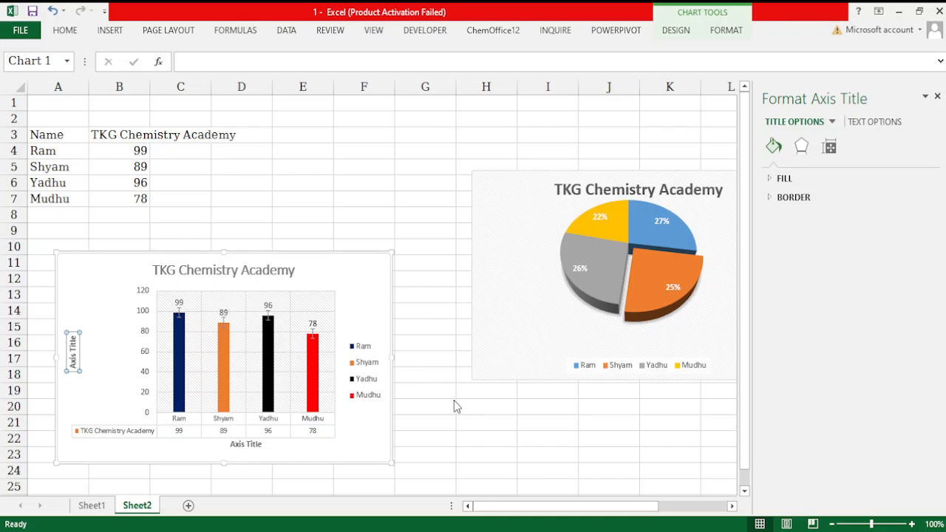
click(438, 403)
click(554, 437)
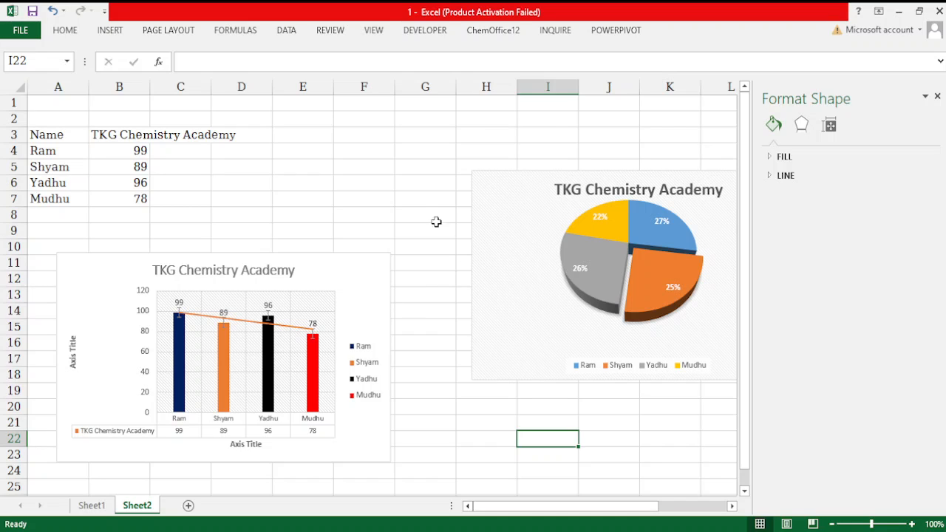
Step: Look at the English marks table and its charts on Sheet1, and return to Sheet2
click(410, 198)
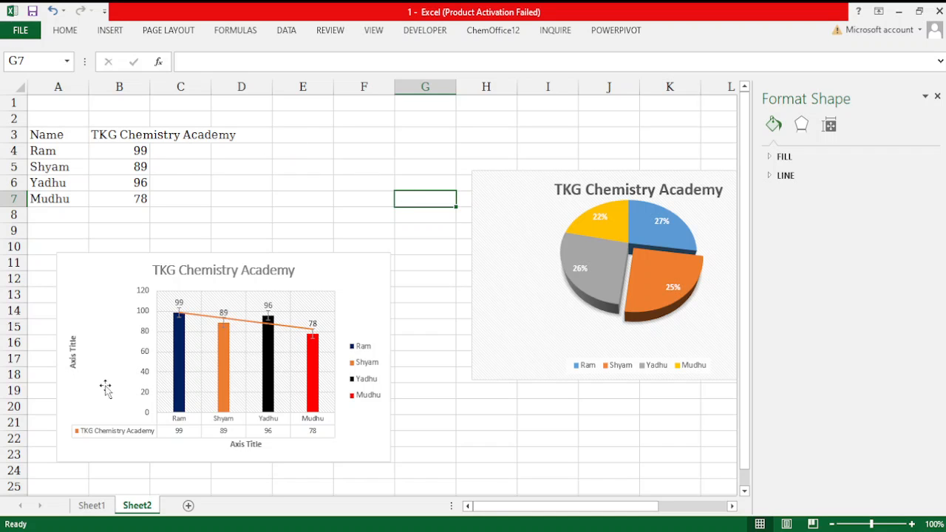
click(92, 506)
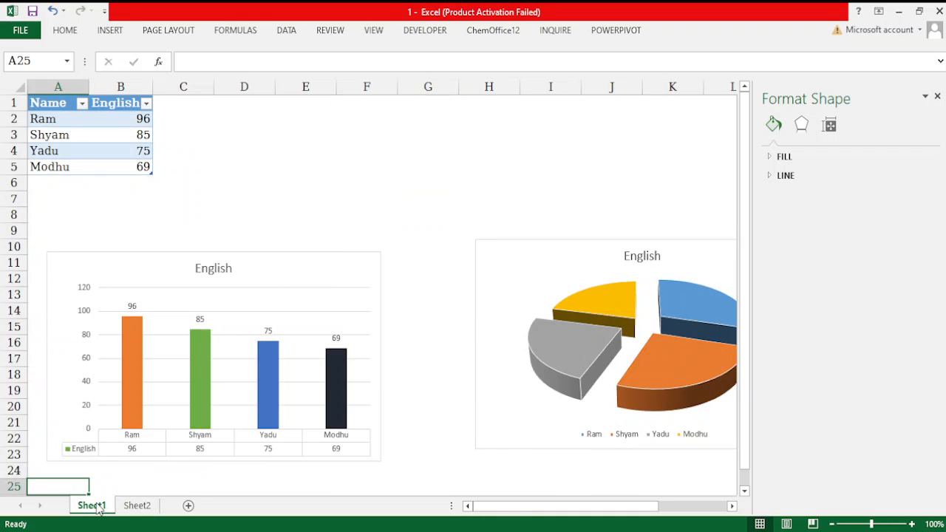
click(234, 154)
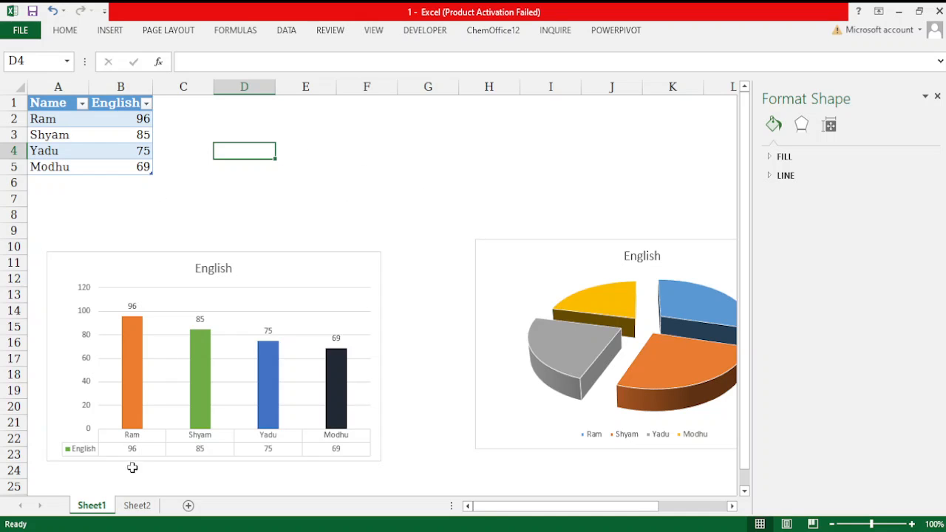
click(138, 506)
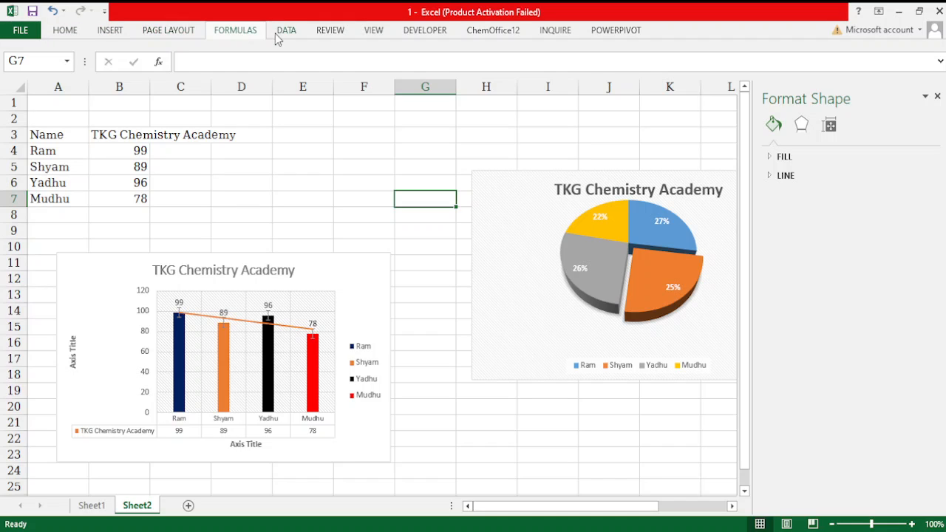
Step: Hide the worksheet gridlines on Sheet2 and close the shape formatting pane
click(325, 35)
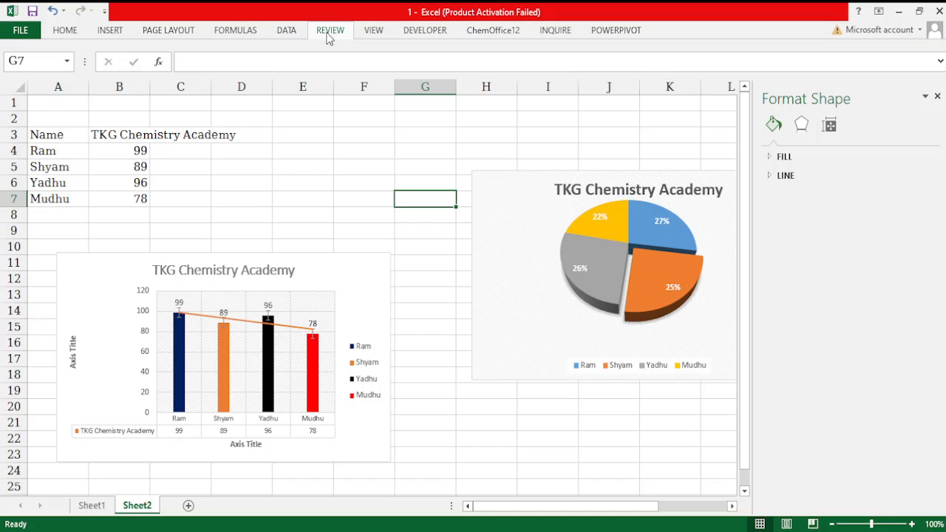
click(375, 30)
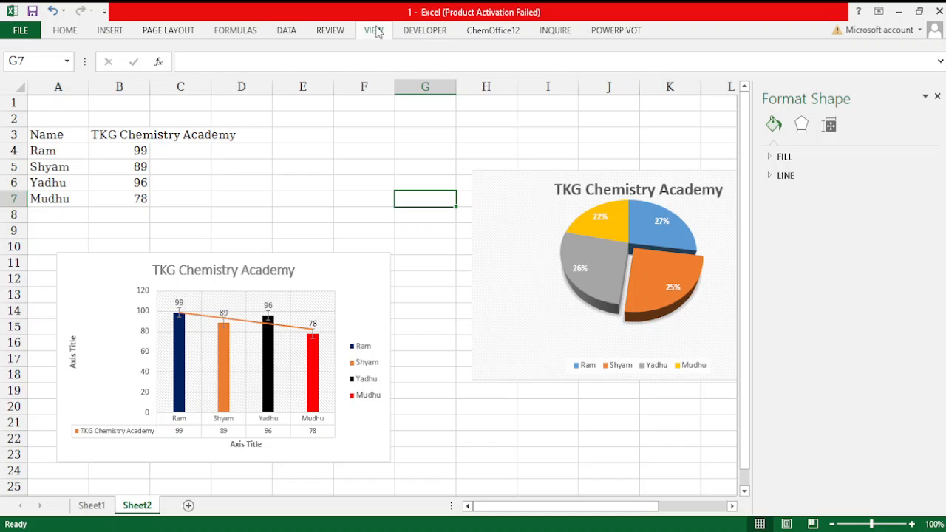
click(154, 83)
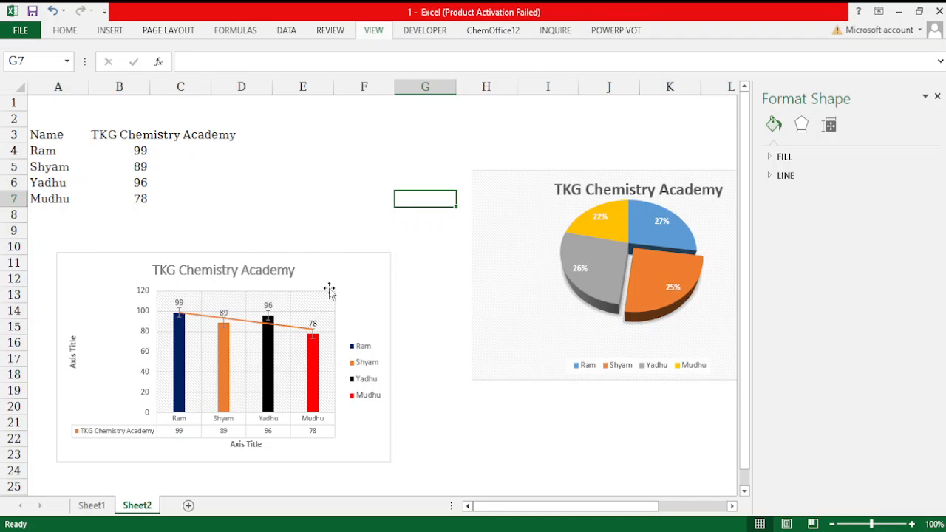
click(526, 460)
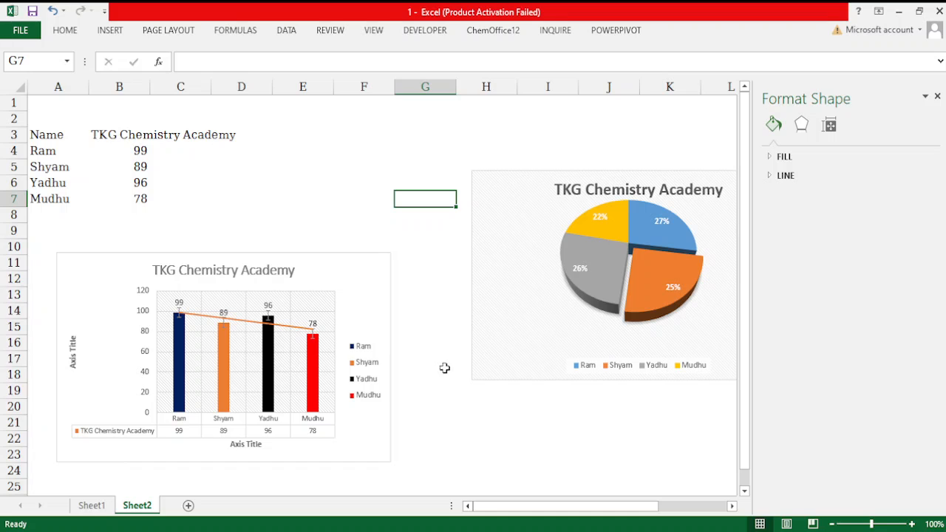
click(938, 96)
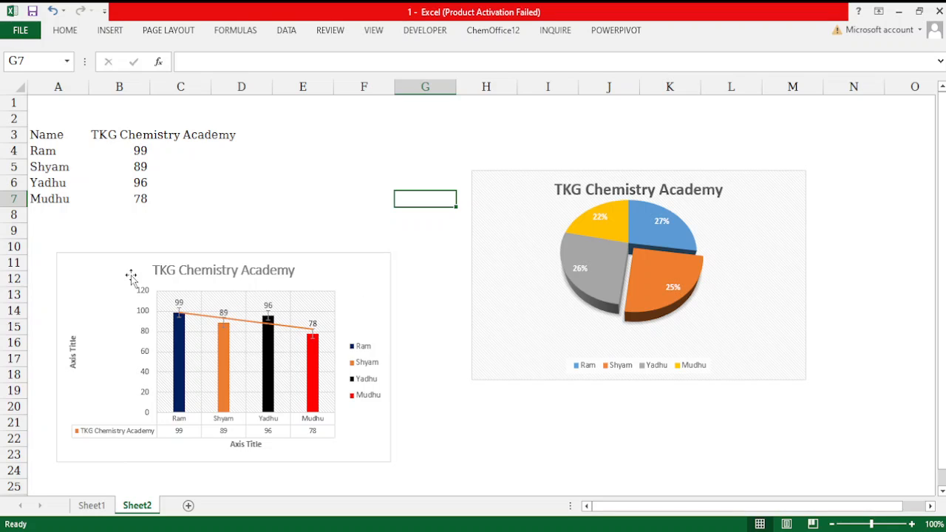
Step: View the print preview of Sheet2 with both charts deselected, and return to the worksheet
click(97, 279)
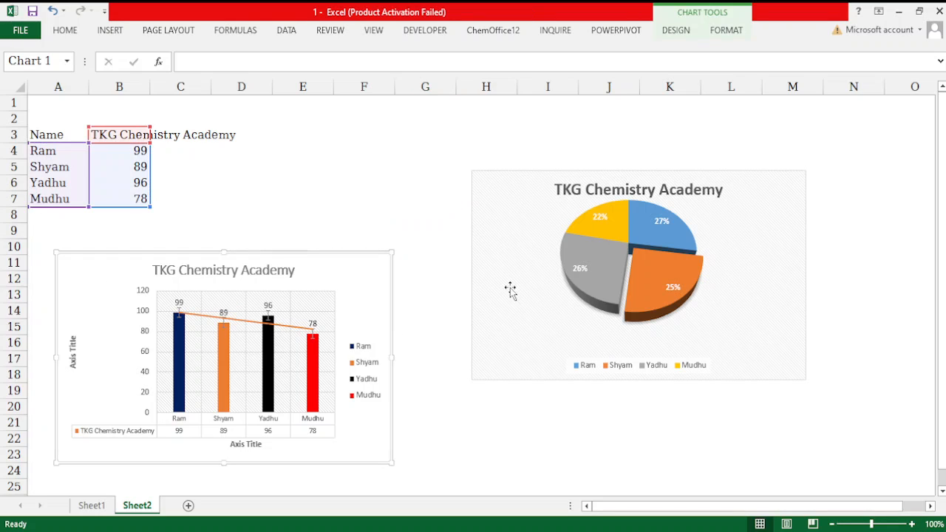
click(284, 135)
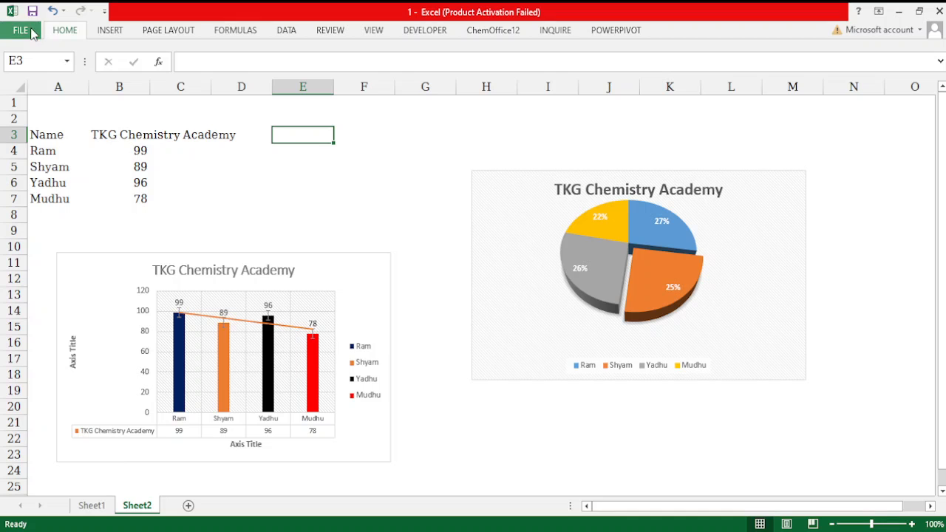
click(31, 32)
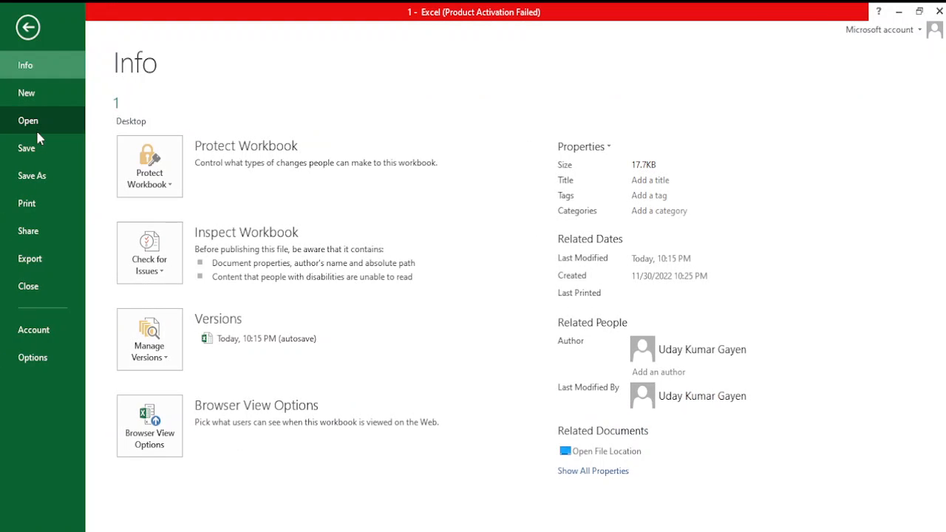
click(27, 204)
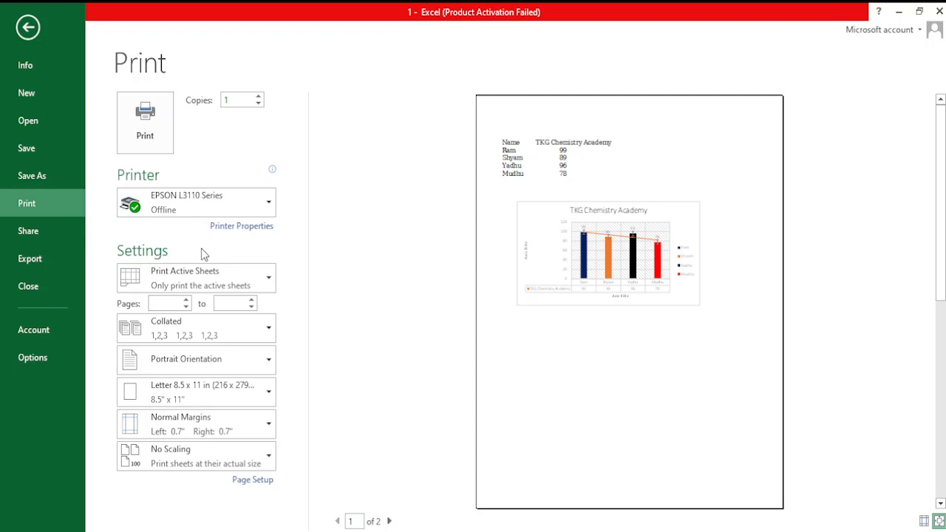
click(27, 28)
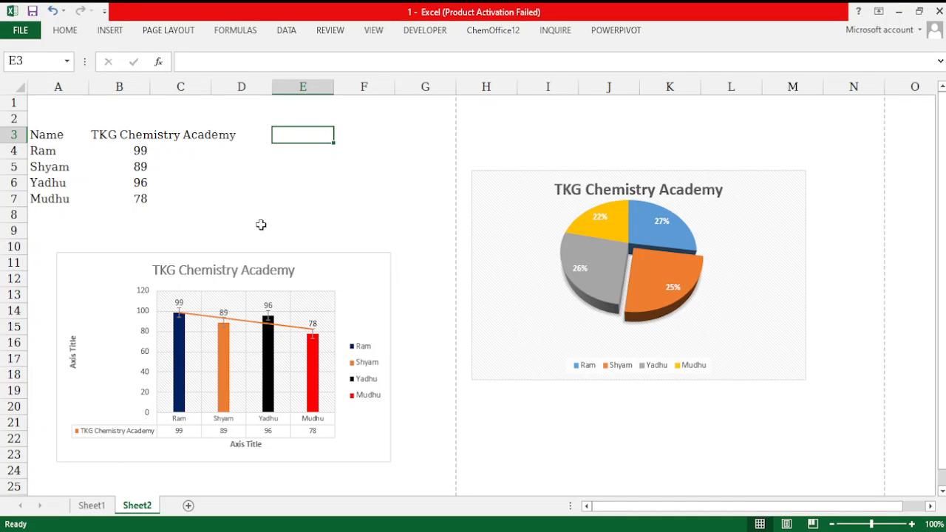
click(281, 190)
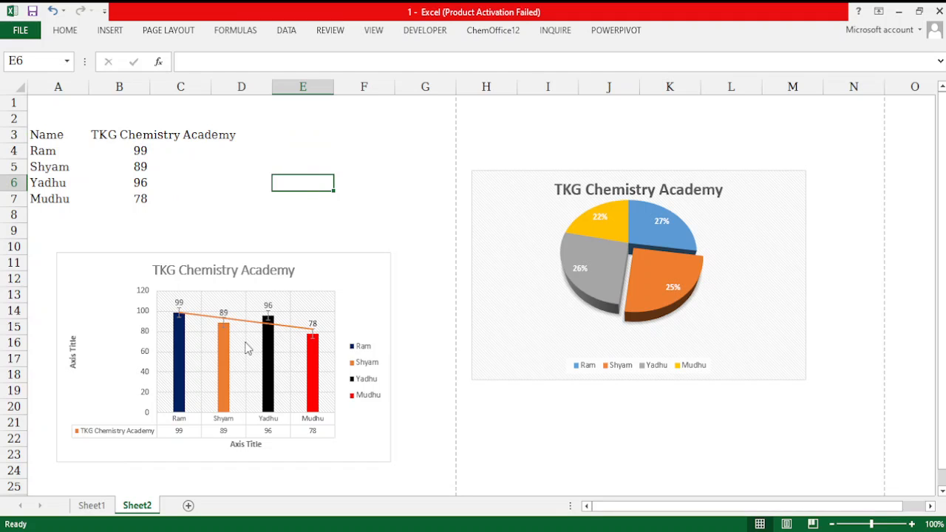